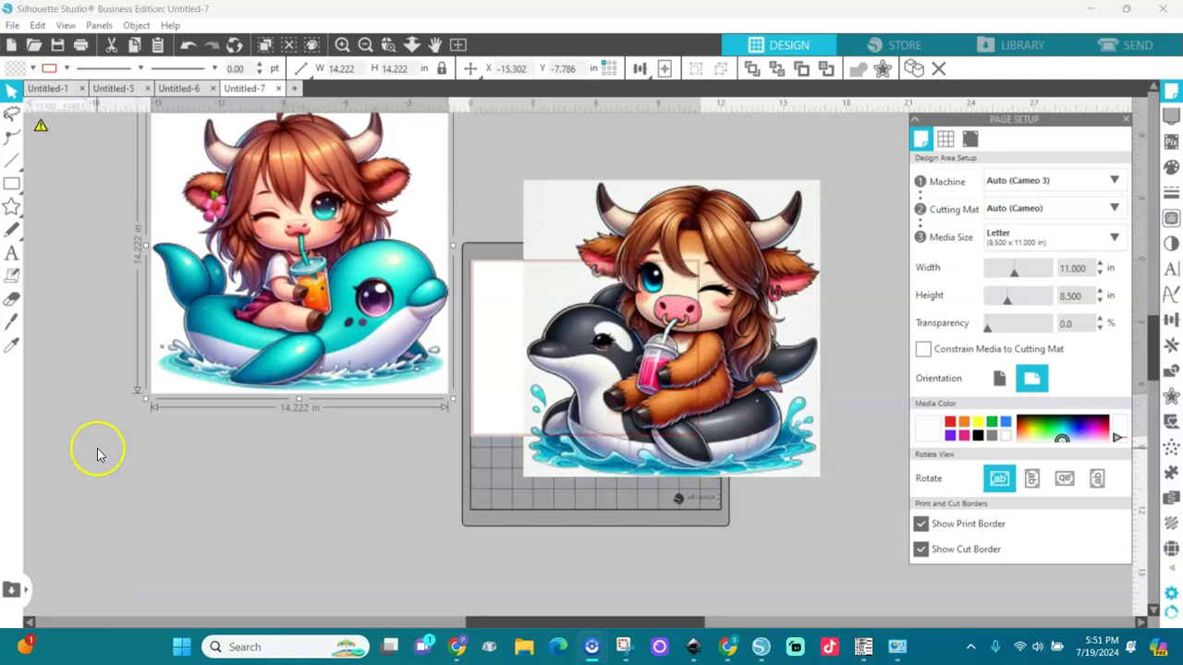
Step: Move the turquoise dolphin image up and to the right so it sits just above the corner of the media page
{"action": "left_click", "coordinate": [363, 46]}
{"action": "left_click_drag", "start_coordinate": [357, 259], "coordinate": [461, 163]}
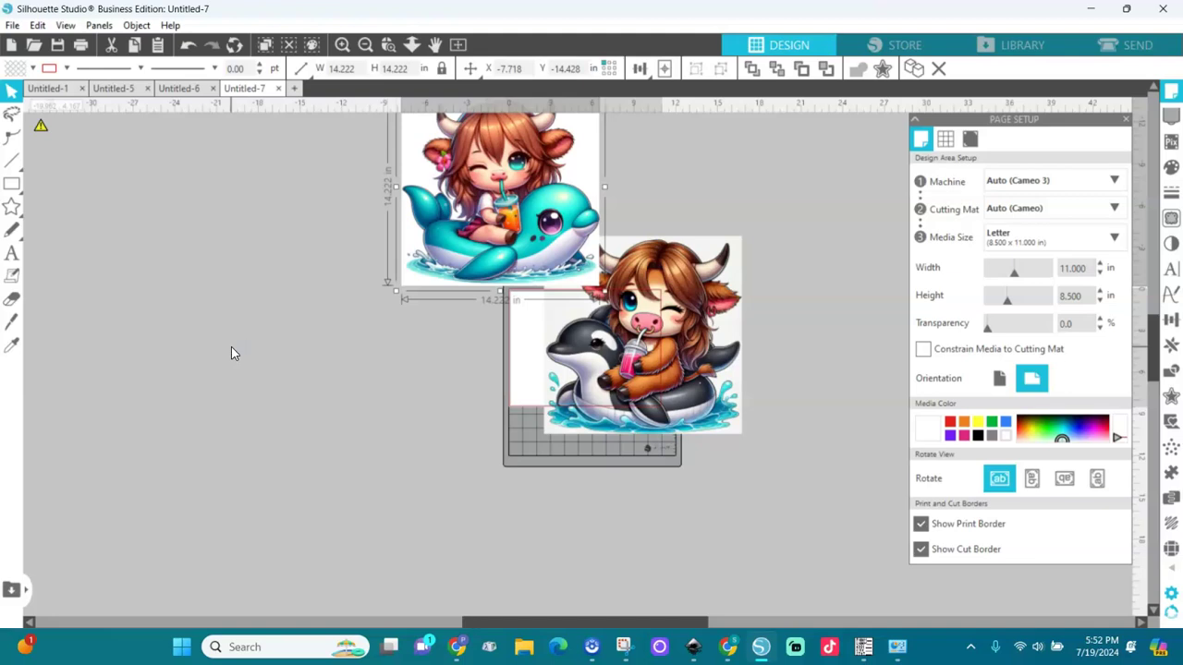
Step: Add the letter "A" as Arial text in the empty area beside the page and enlarge it to about 11.8 in wide
{"action": "left_click", "coordinate": [12, 207]}
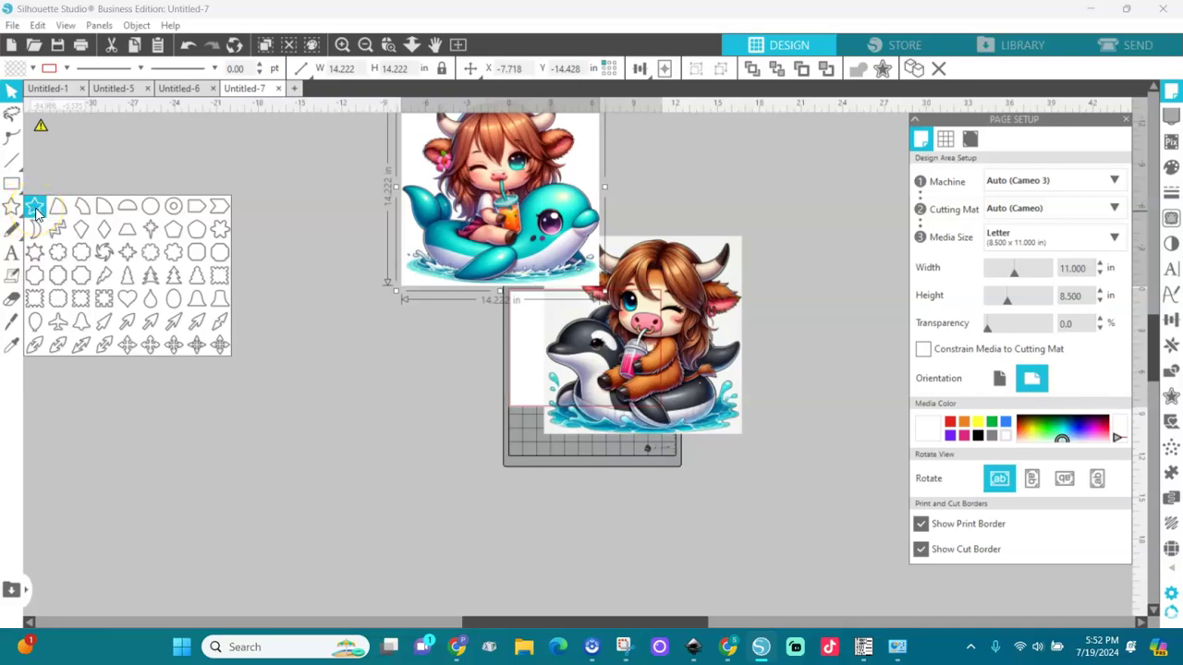
{"action": "left_click", "coordinate": [11, 253]}
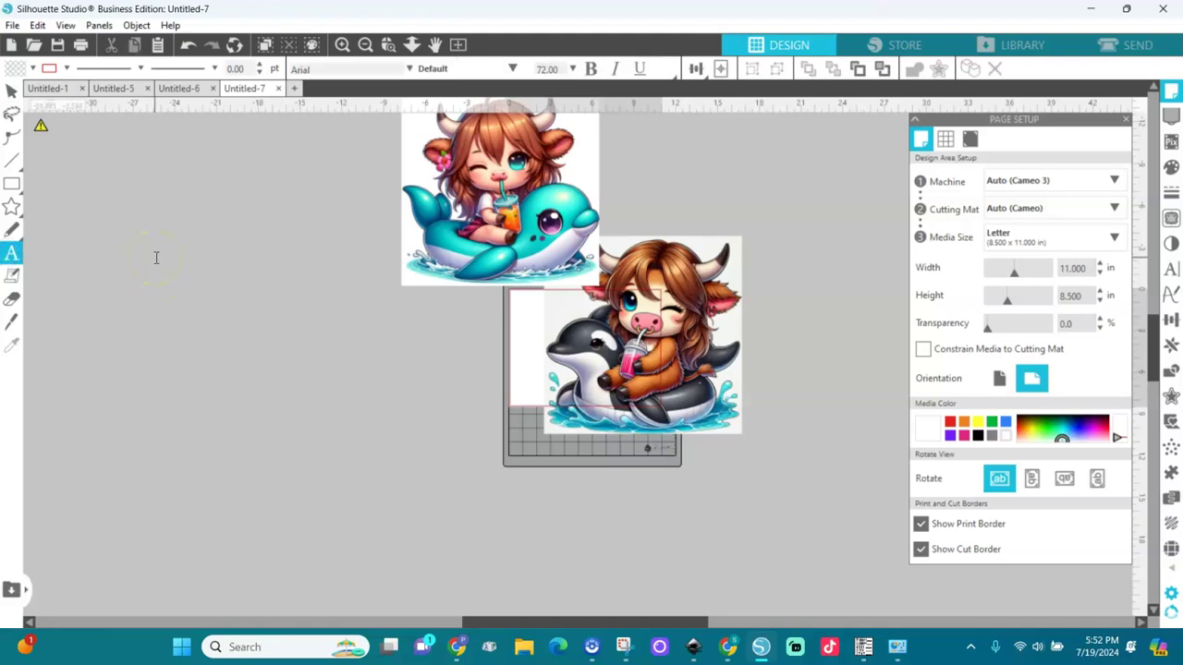
{"action": "left_click", "coordinate": [156, 258]}
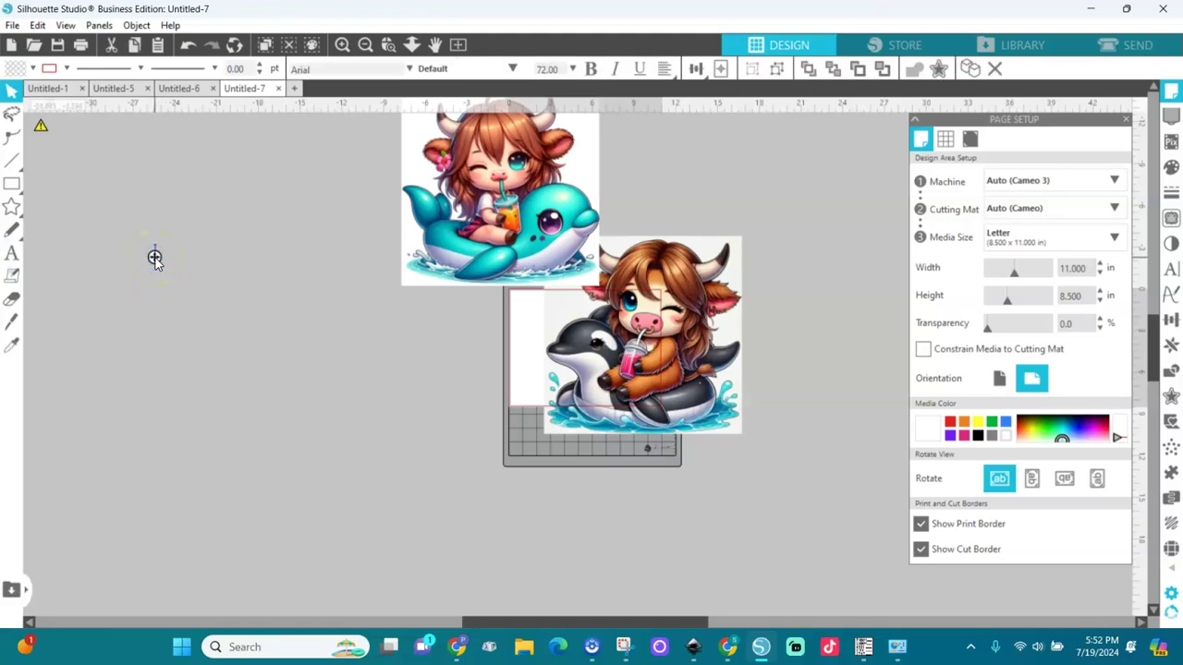
{"action": "type", "text": "A"}
{"action": "left_click", "coordinate": [213, 288]}
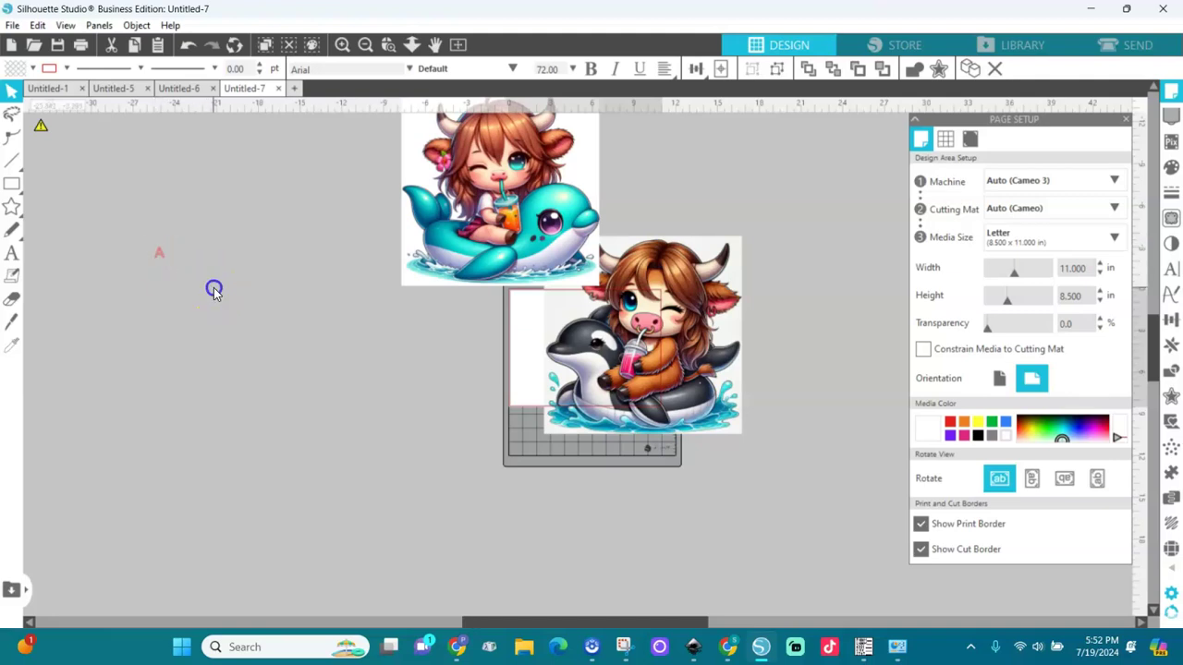
{"action": "left_click", "coordinate": [159, 256]}
{"action": "left_click_drag", "start_coordinate": [169, 262], "coordinate": [409, 475]}
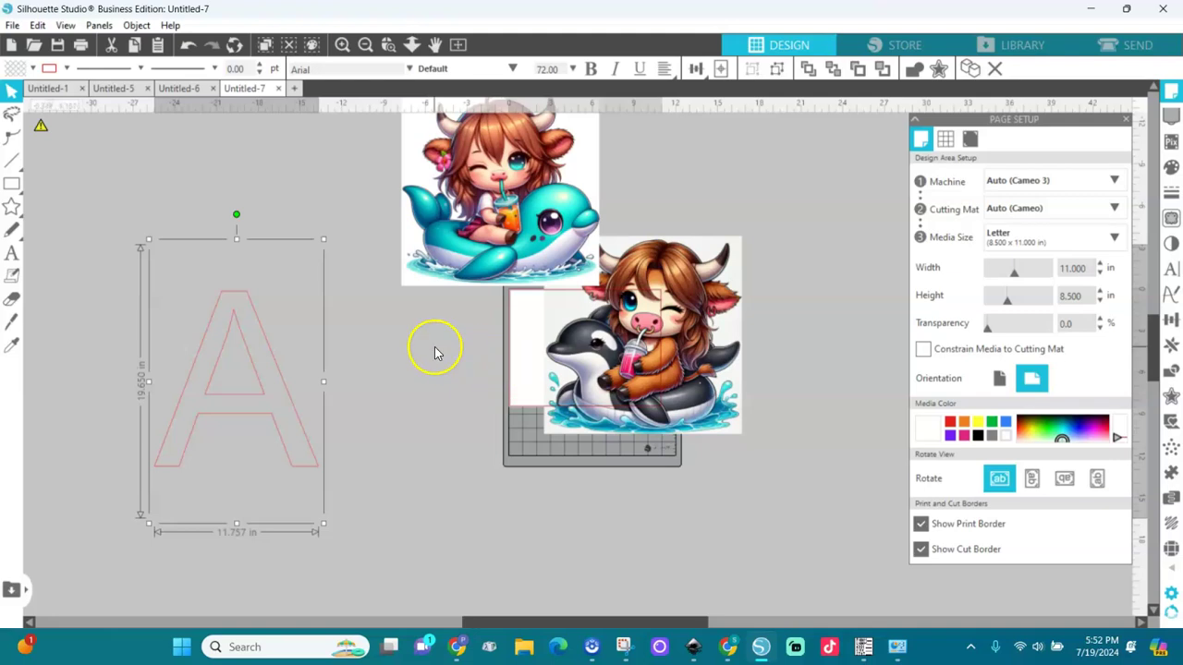
Step: Try black, red and light gray fills on the letter A
{"action": "left_click", "coordinate": [31, 72]}
{"action": "left_click", "coordinate": [101, 93]}
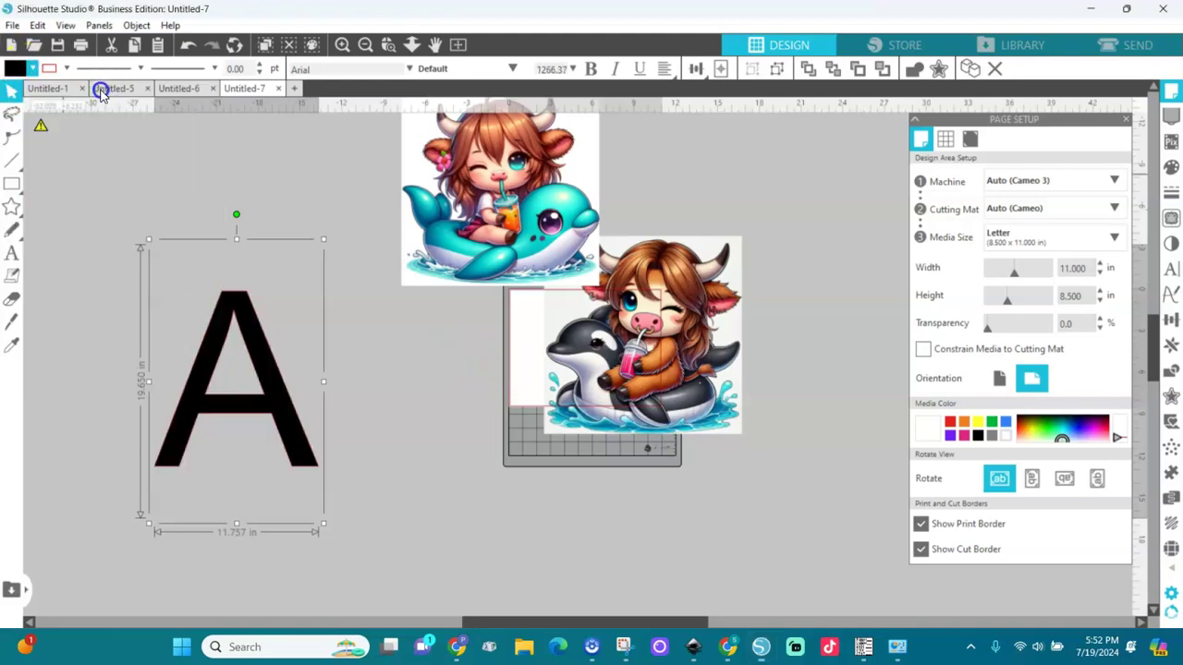
{"action": "left_click_drag", "start_coordinate": [252, 345], "coordinate": [250, 300]}
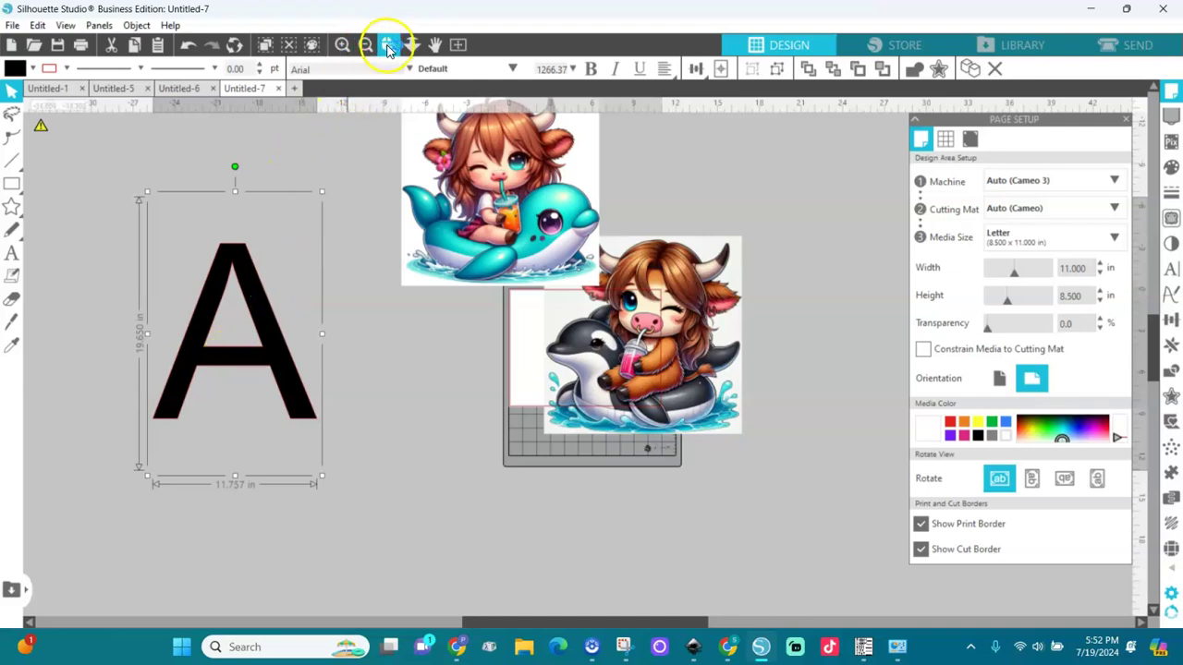
{"action": "left_click", "coordinate": [32, 69]}
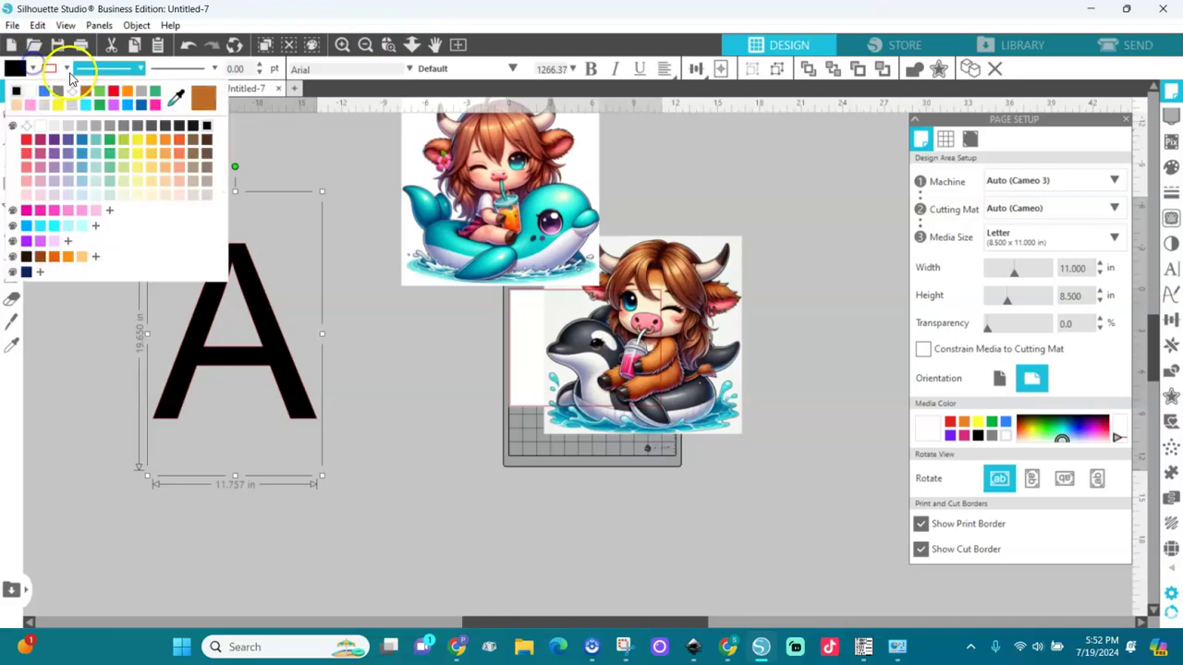
{"action": "left_click", "coordinate": [114, 93]}
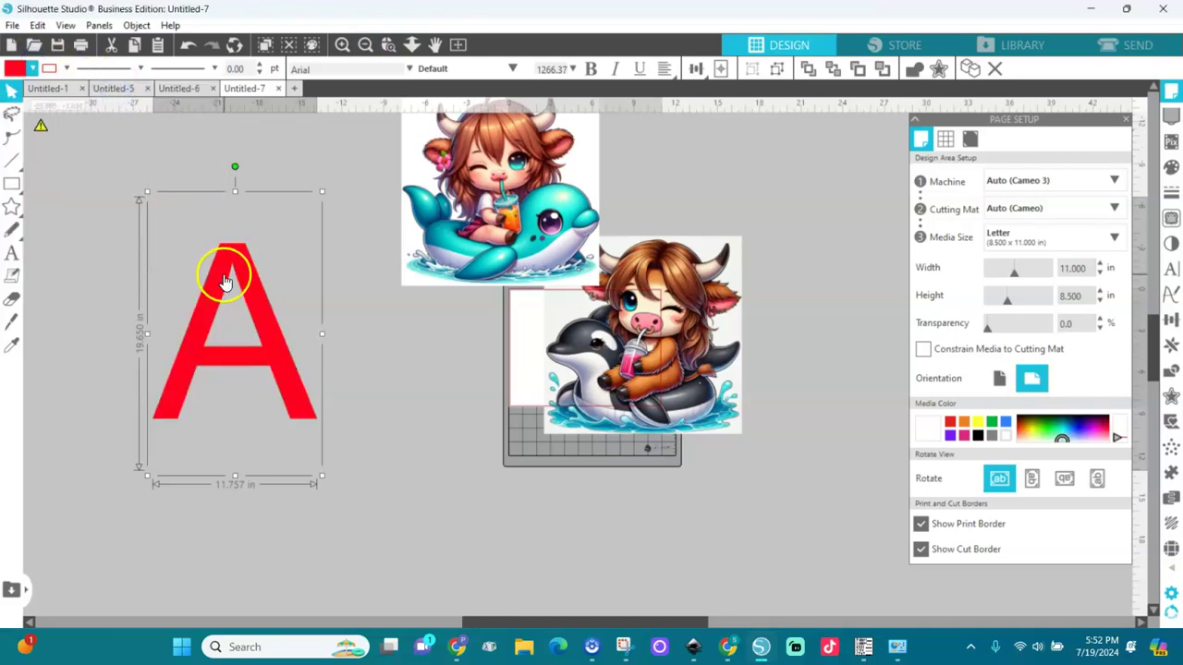
{"action": "left_click", "coordinate": [32, 69]}
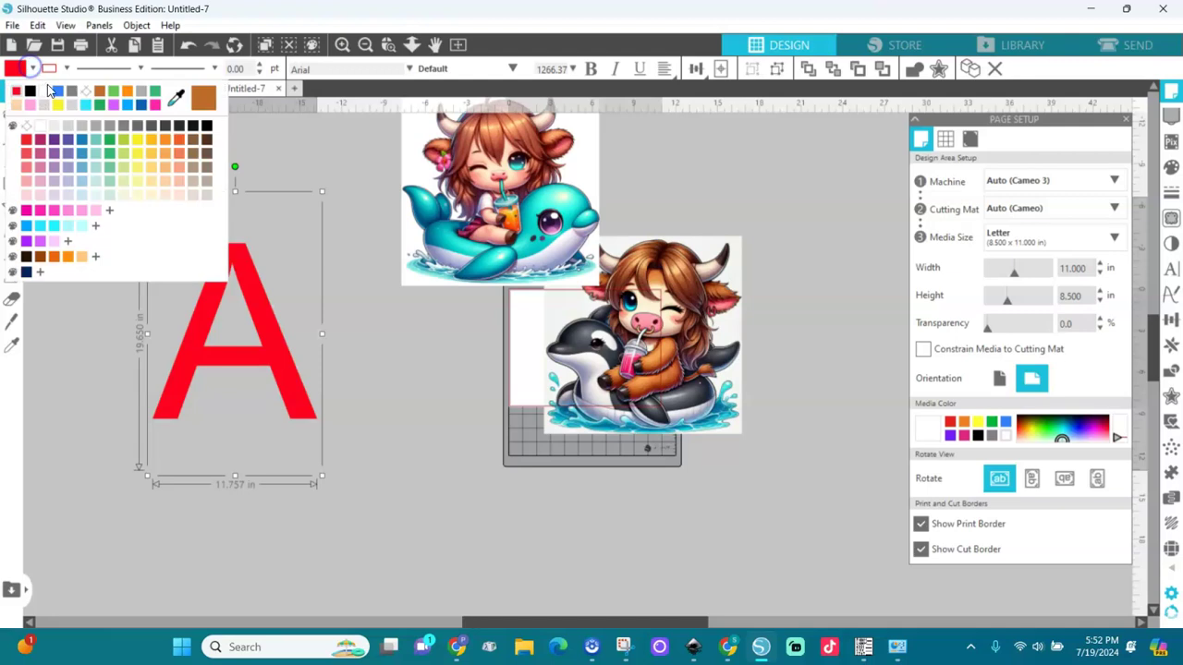
{"action": "left_click", "coordinate": [74, 104]}
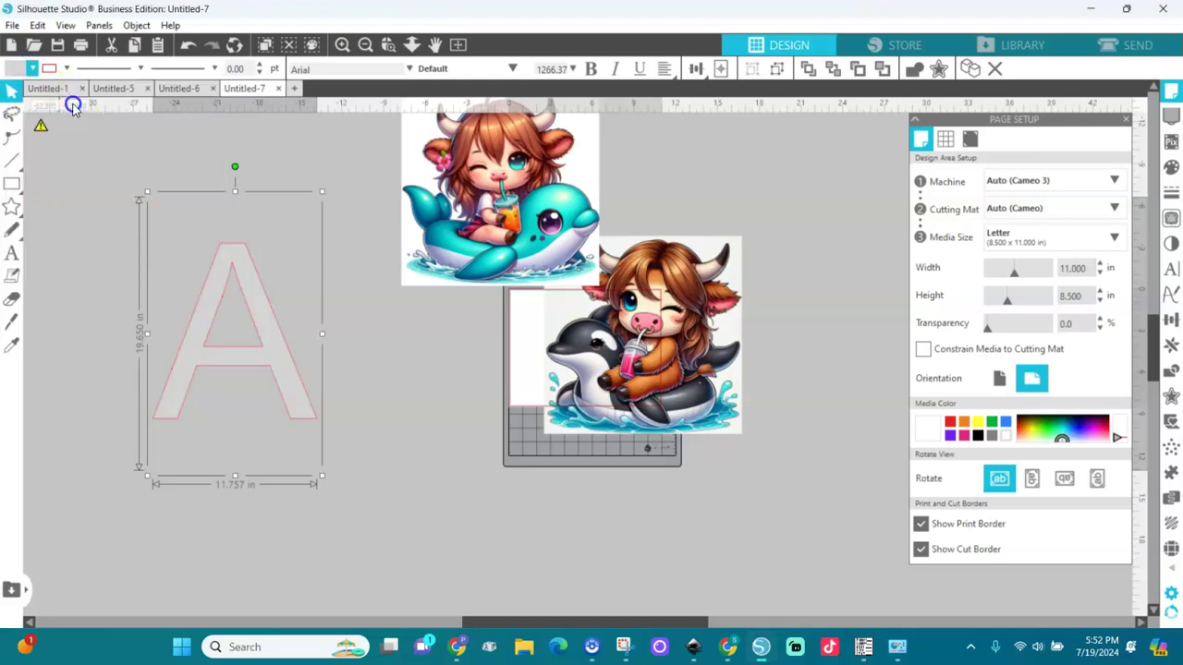
Step: Fill the letter A with a very light gray and move it up slightly
{"action": "left_click", "coordinate": [32, 68]}
{"action": "left_click", "coordinate": [58, 127]}
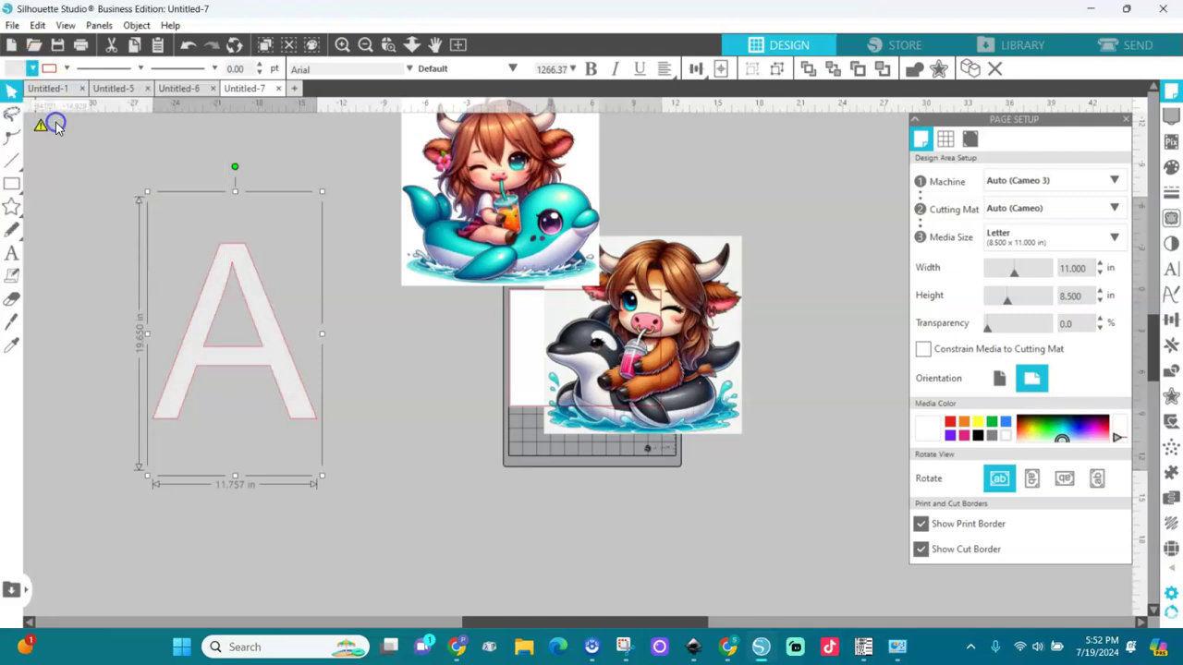
{"action": "left_click_drag", "start_coordinate": [256, 317], "coordinate": [258, 266]}
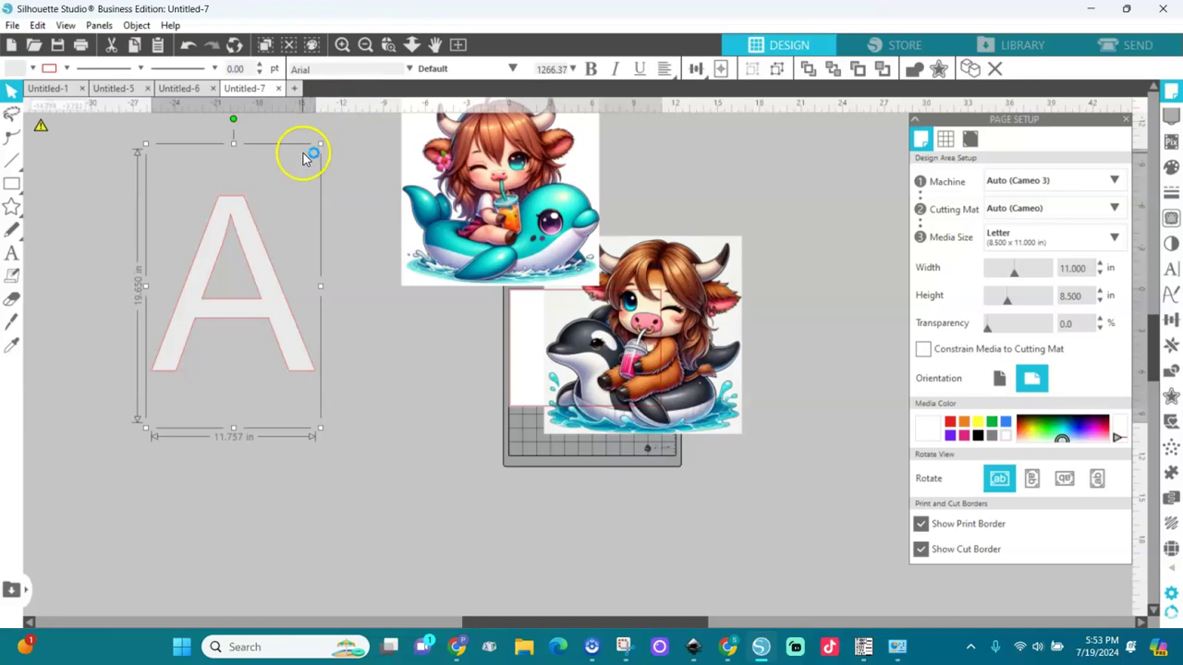
Step: Slice across the left leg of the A above the crossbar using the Knife tool in Straight, Outline mode with Auto Apply
{"action": "left_click", "coordinate": [388, 48]}
{"action": "left_click", "coordinate": [265, 276]}
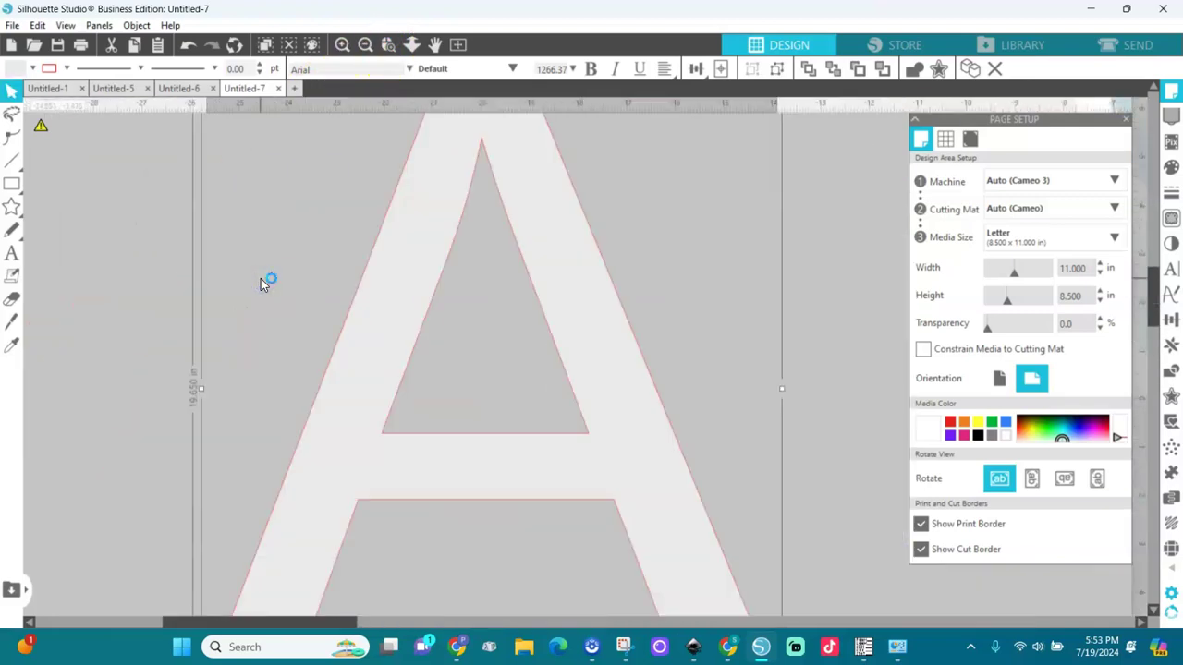
{"action": "left_click_drag", "start_coordinate": [344, 409], "coordinate": [298, 374]}
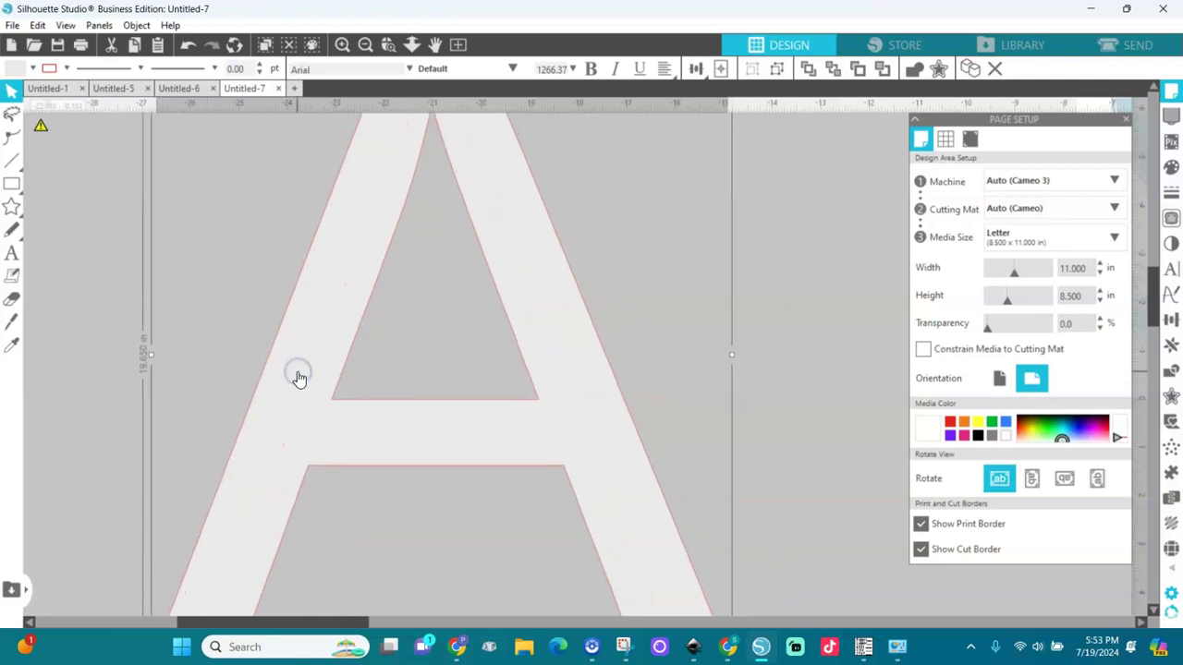
{"action": "left_click", "coordinate": [9, 322]}
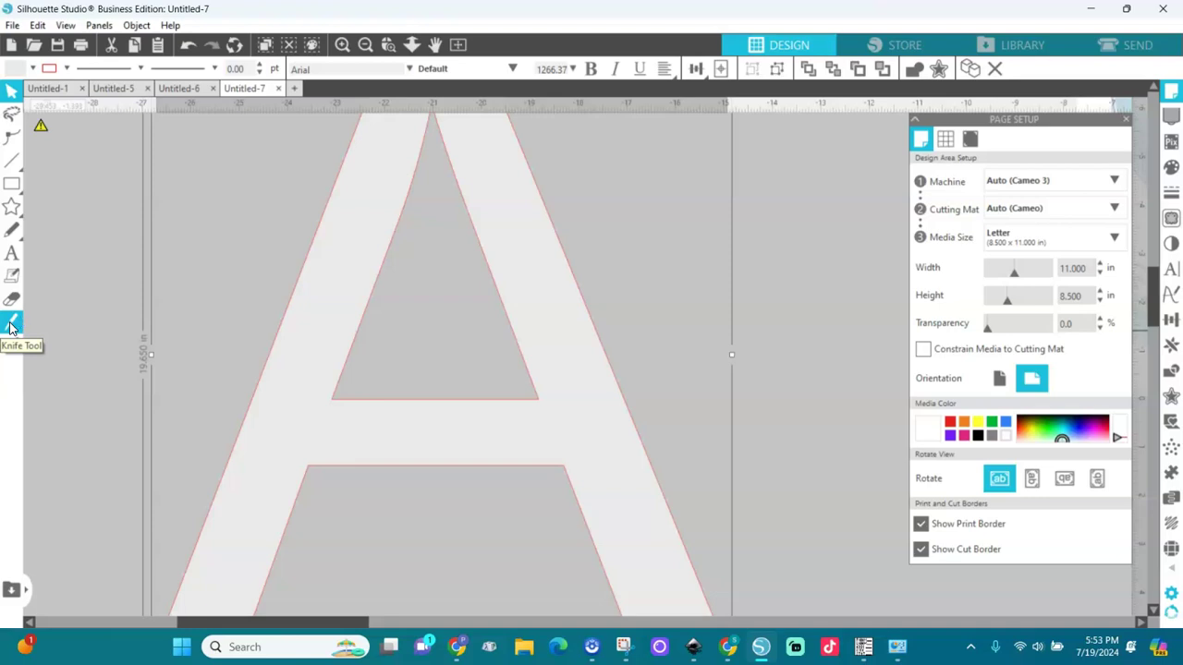
{"action": "left_click", "coordinate": [12, 323]}
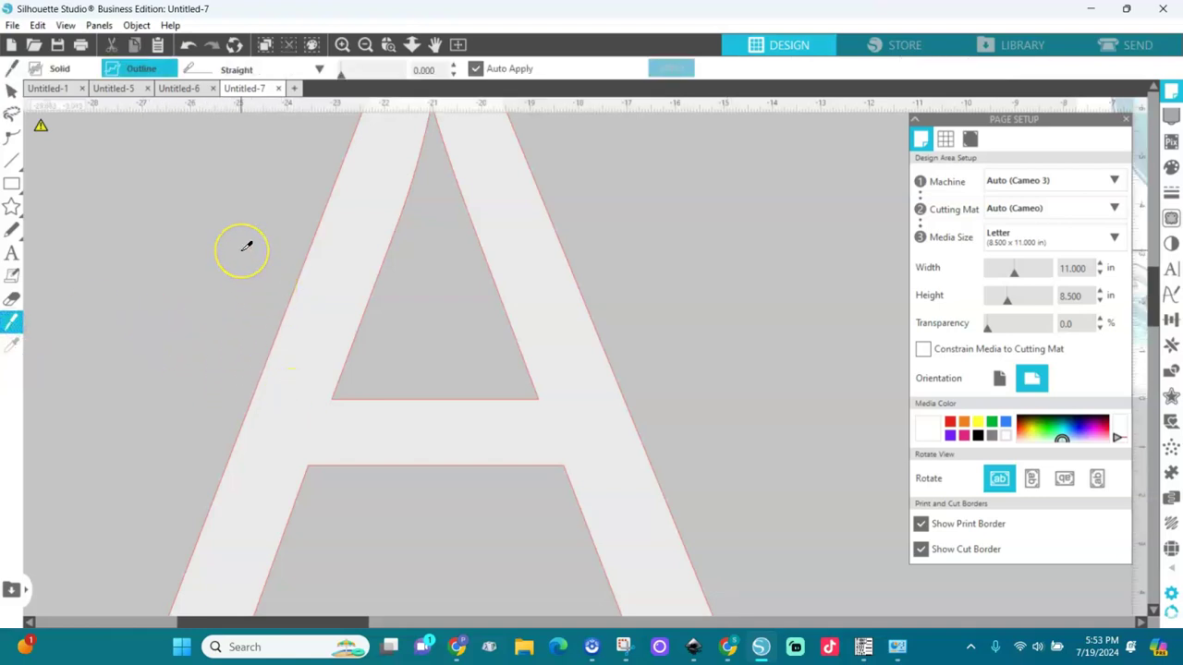
{"action": "left_click_drag", "start_coordinate": [244, 249], "coordinate": [487, 379]}
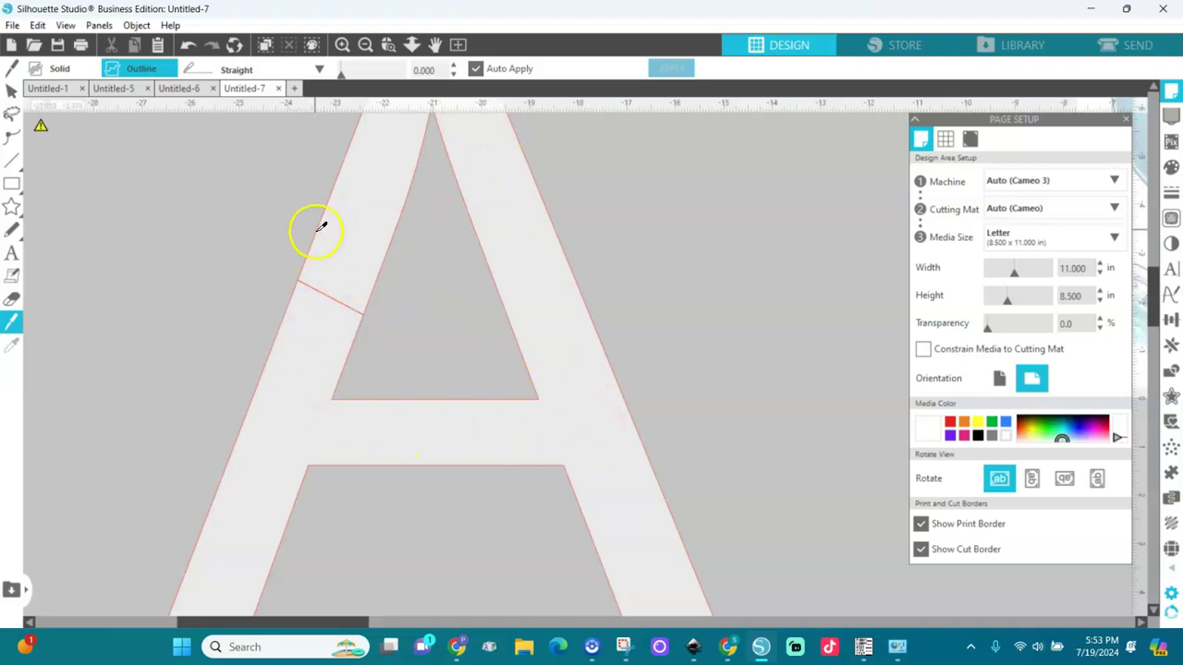
Step: Slice across the right leg of the A above the crossbar and pull the top piece up off the lower part
{"action": "left_click_drag", "start_coordinate": [483, 320], "coordinate": [662, 231]}
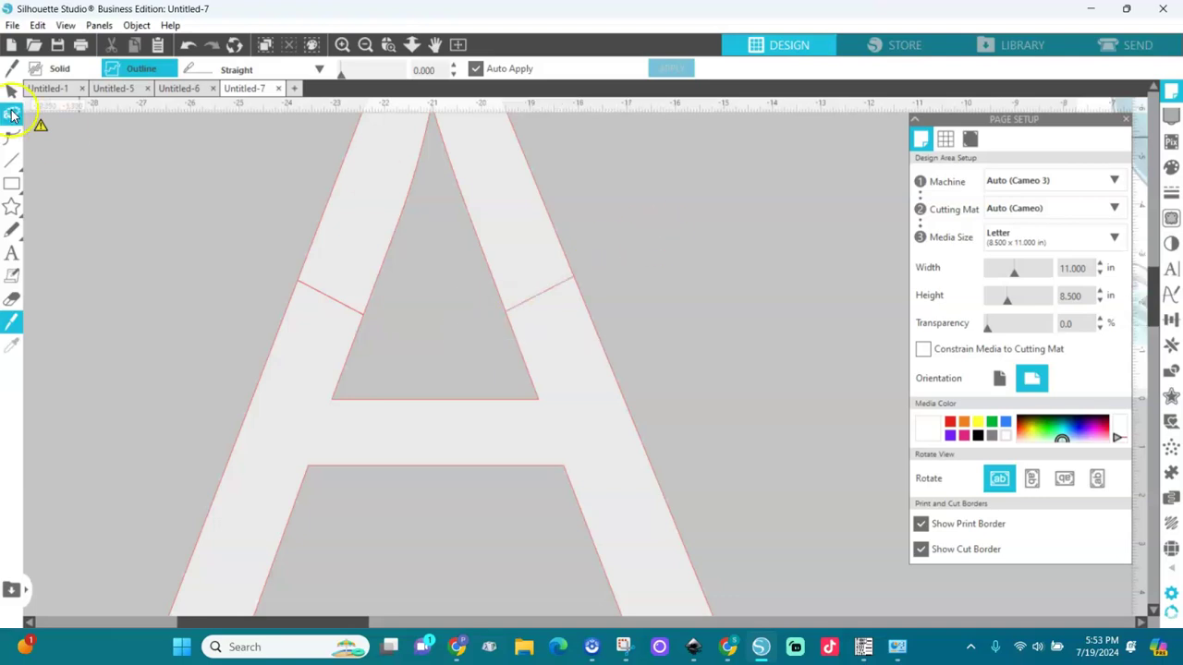
{"action": "left_click", "coordinate": [10, 96]}
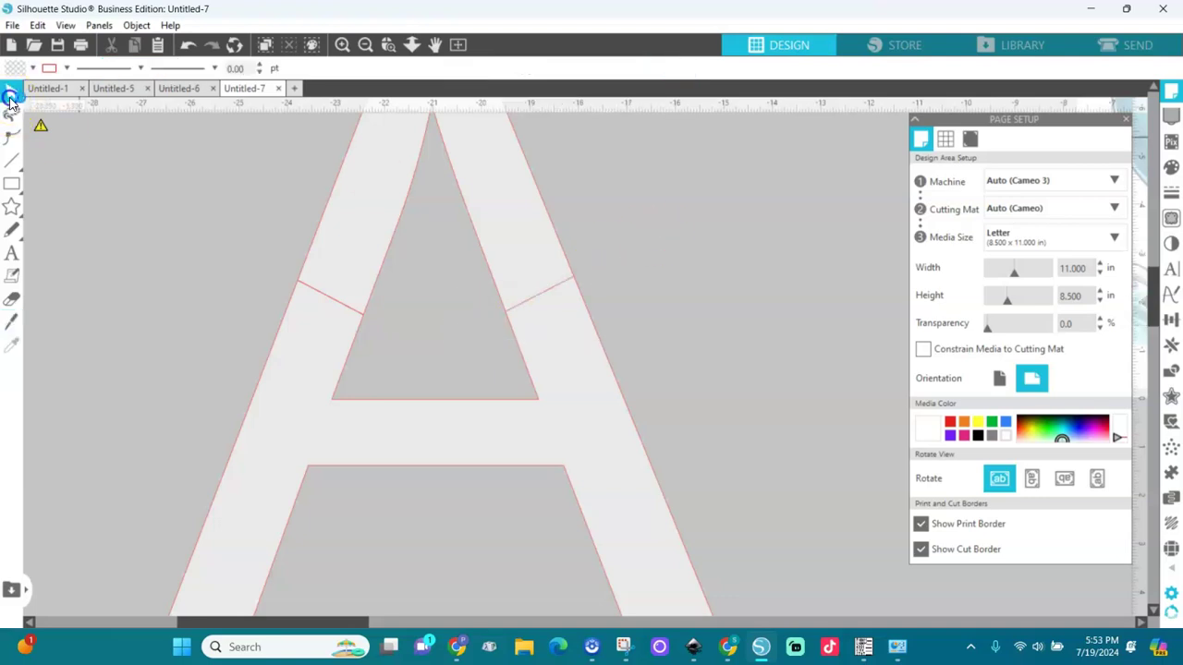
{"action": "left_click", "coordinate": [365, 45]}
{"action": "left_click_drag", "start_coordinate": [499, 190], "coordinate": [494, 163]}
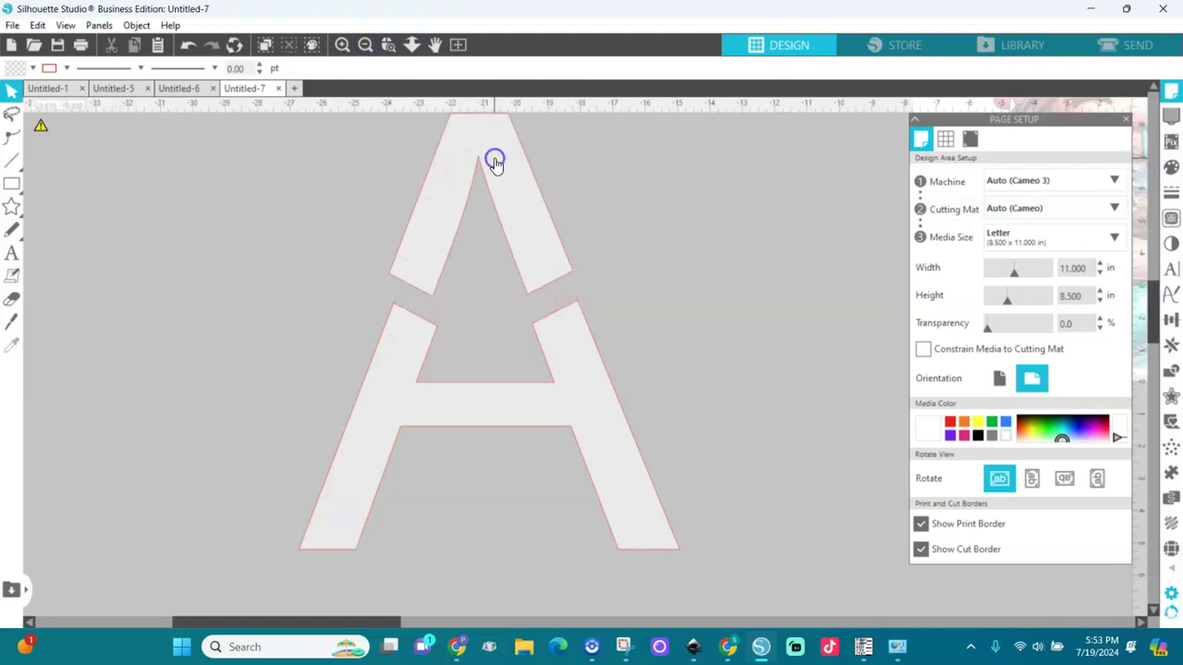
Step: Undo the top piece's move and the cut across the right leg
{"action": "key", "text": "ctrl+z"}
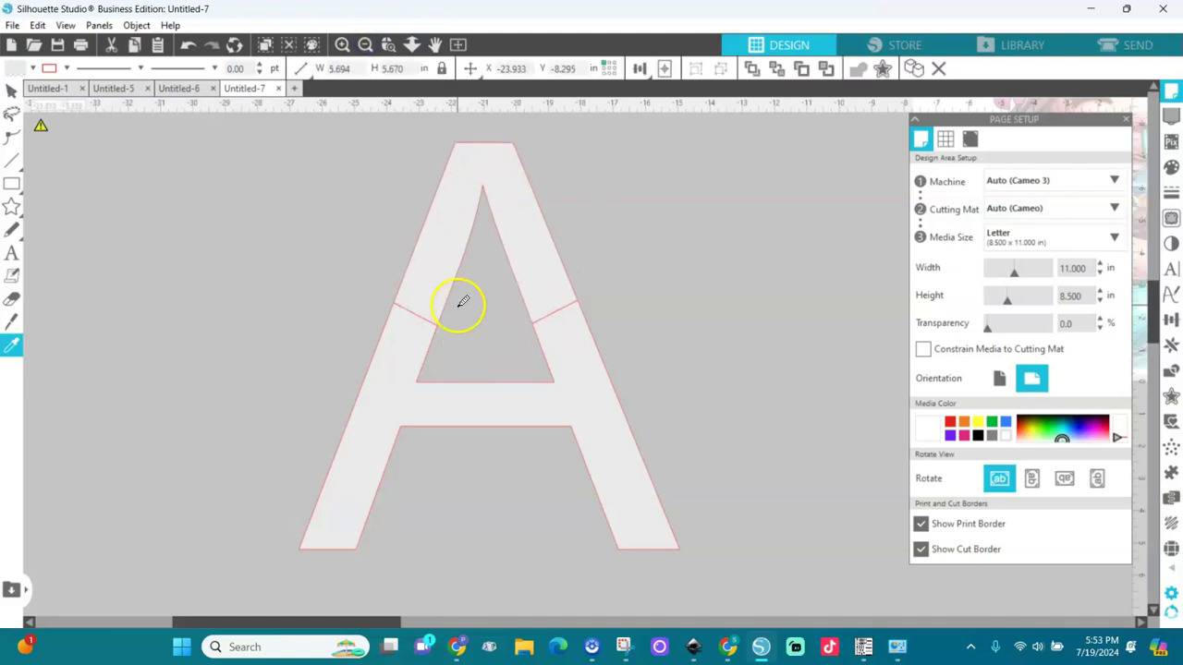
{"action": "scroll", "coordinate": [460, 309], "scroll_direction": "up", "scroll_amount": 1}
{"action": "key", "text": "ctrl+z"}
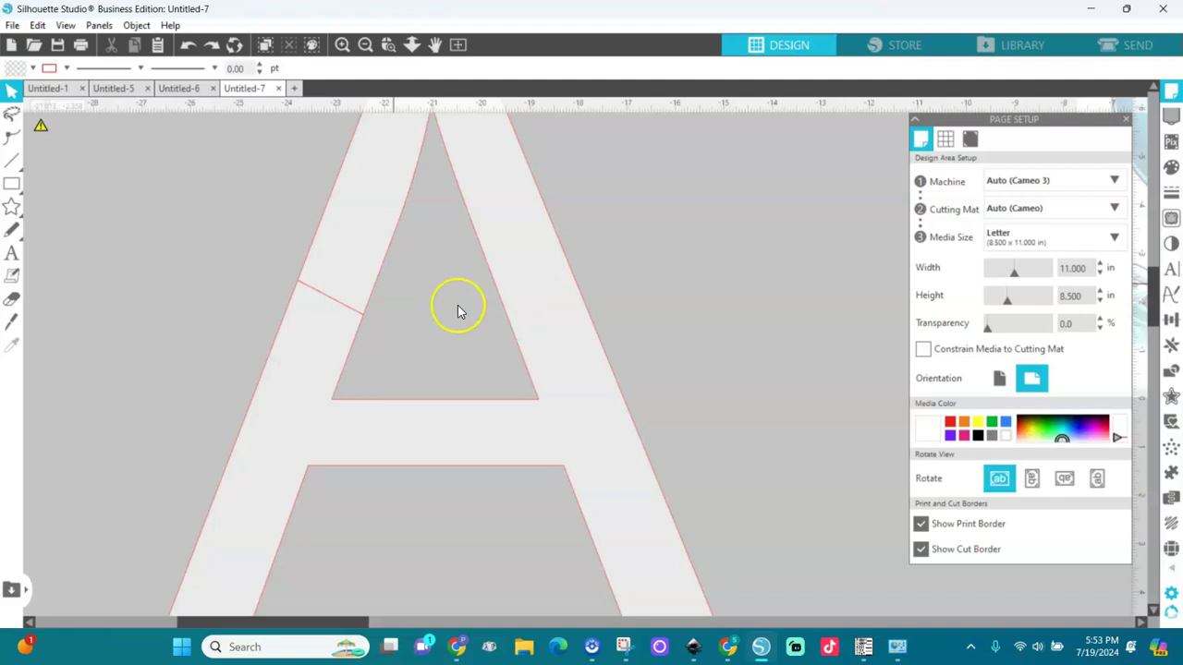
Step: Reposition the letter A and slice across its right leg above the crossbar with the straight Knife tool
{"action": "left_click_drag", "start_coordinate": [357, 252], "coordinate": [310, 328]}
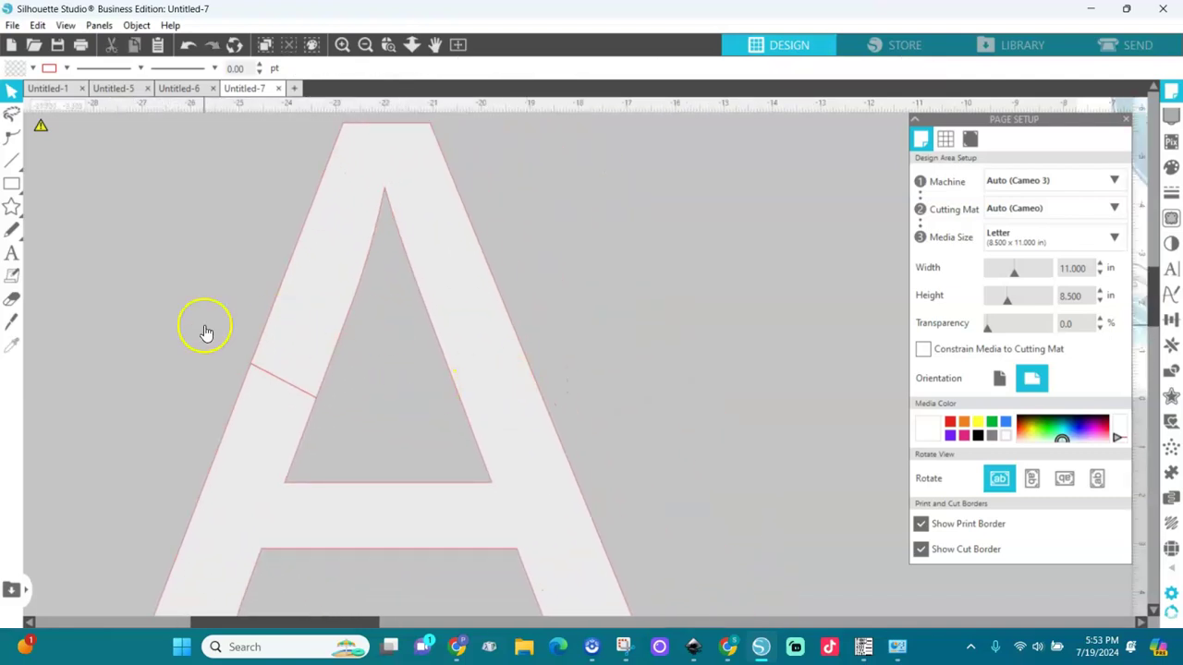
{"action": "left_click", "coordinate": [11, 319]}
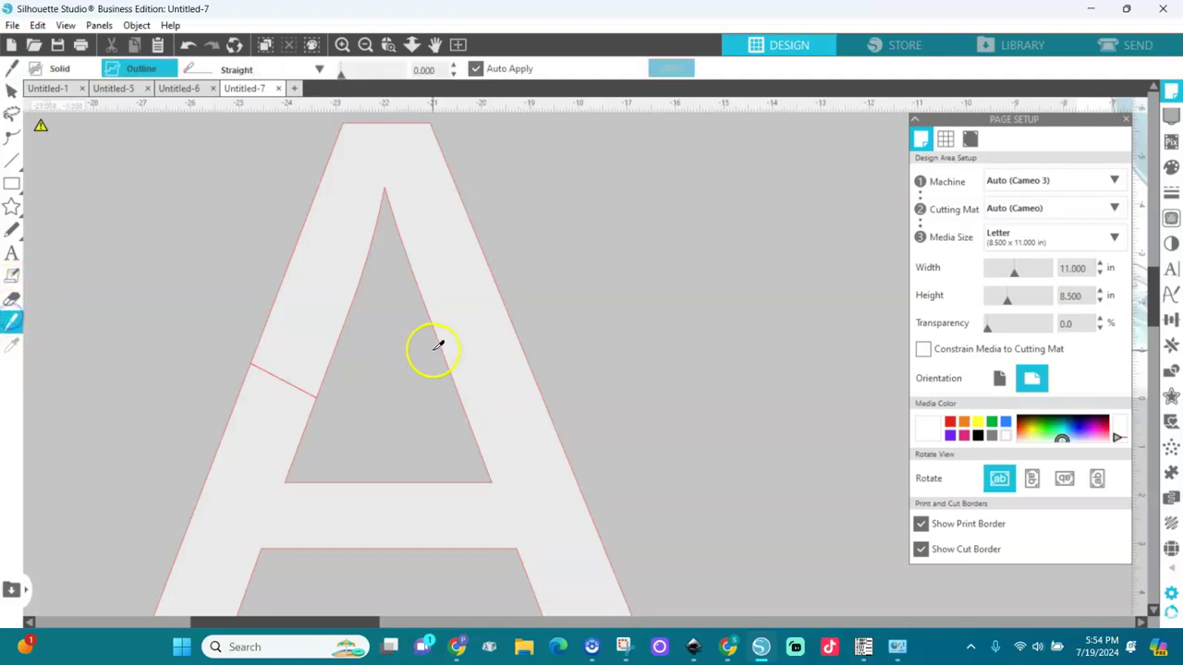
{"action": "left_click_drag", "start_coordinate": [443, 388], "coordinate": [589, 340]}
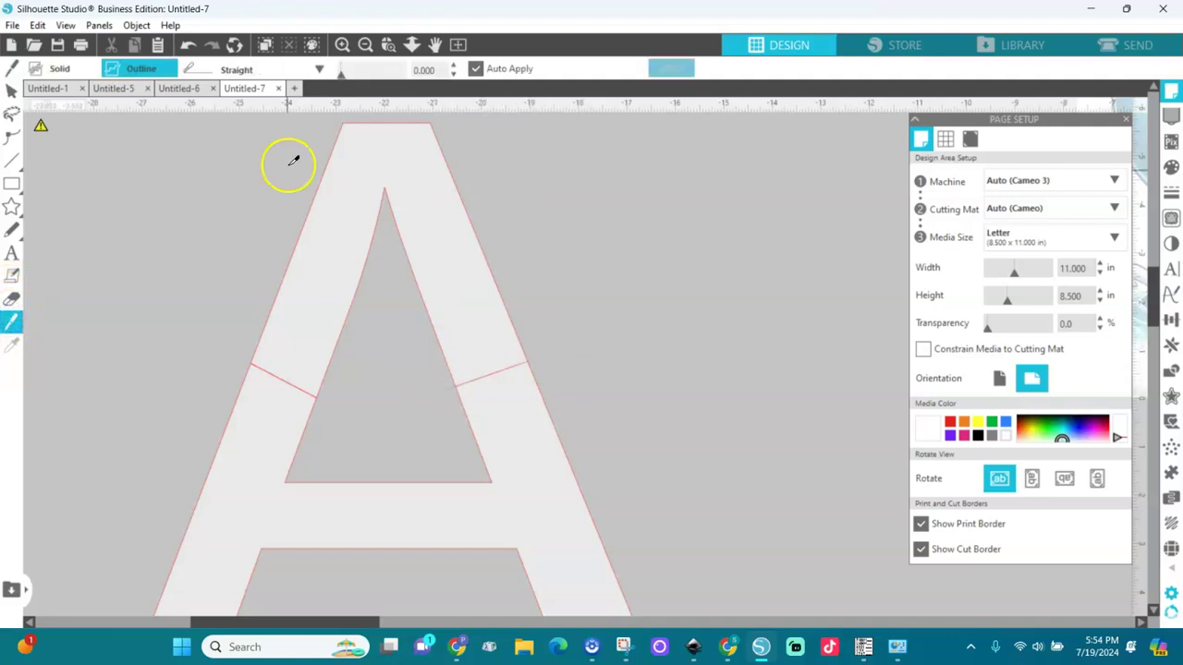
Step: Move the A's top and bottom pieces so that the top piece's left leg overlaps the bottom piece's right leg
{"action": "left_click", "coordinate": [9, 92]}
{"action": "left_click_drag", "start_coordinate": [352, 225], "coordinate": [410, 172]}
{"action": "left_click_drag", "start_coordinate": [513, 425], "coordinate": [357, 191]}
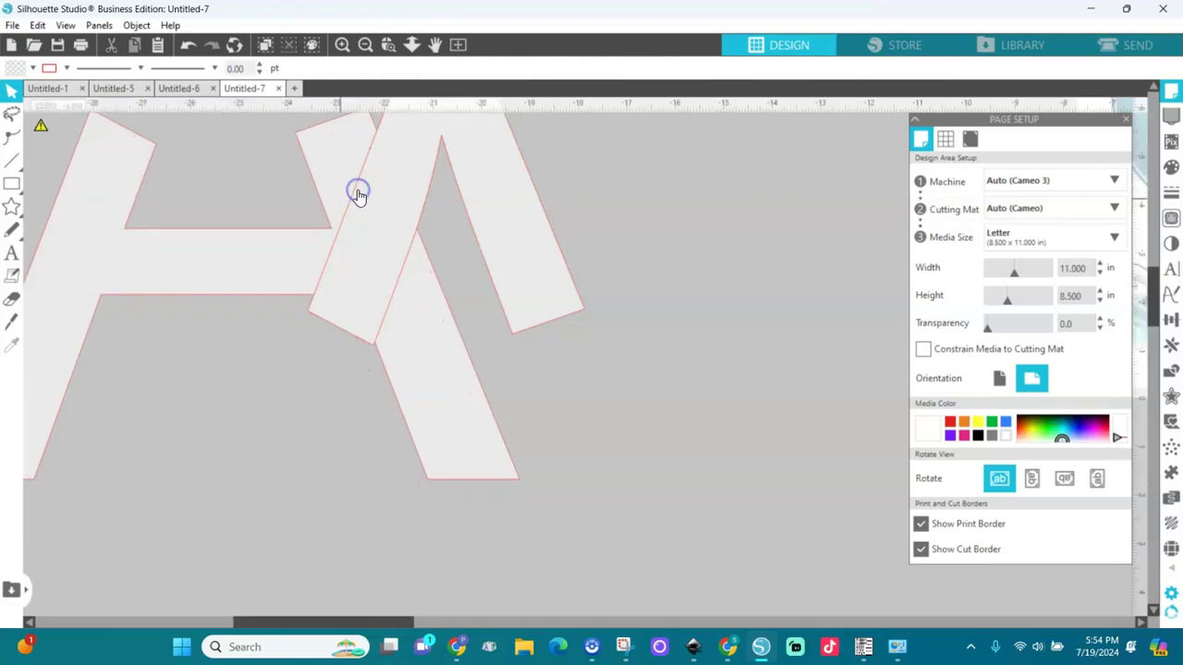
Step: Slice diagonally through the overlapping legs of both A pieces with the straight Knife tool
{"action": "left_click", "coordinate": [12, 321]}
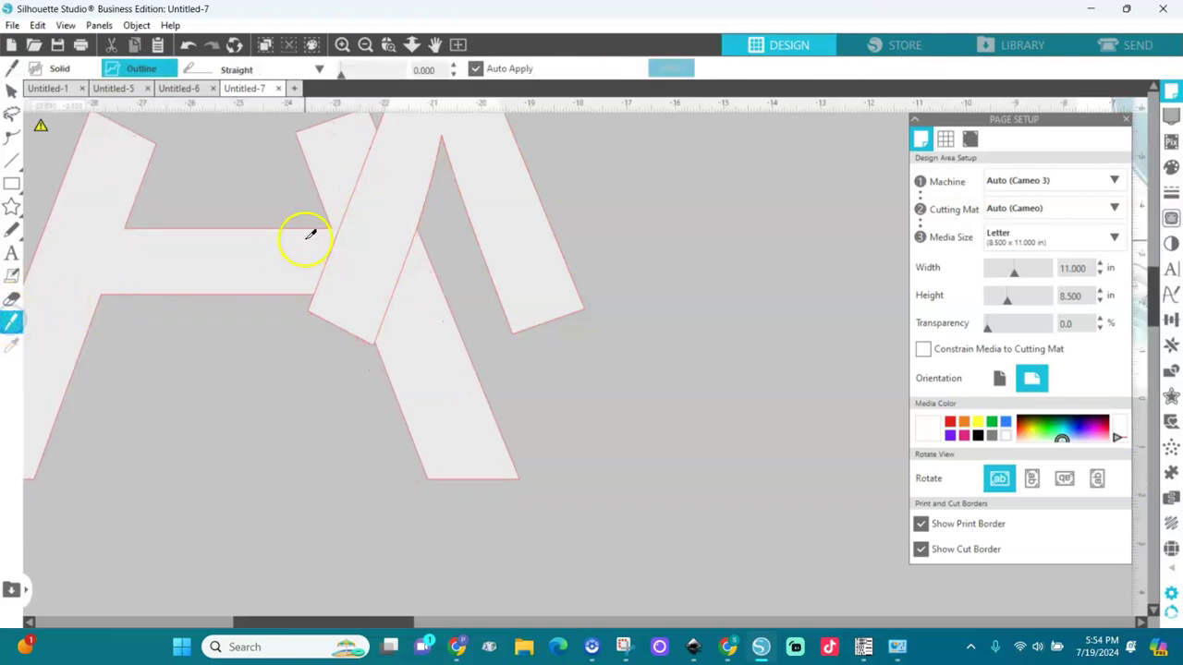
{"action": "left_click_drag", "start_coordinate": [309, 215], "coordinate": [476, 299]}
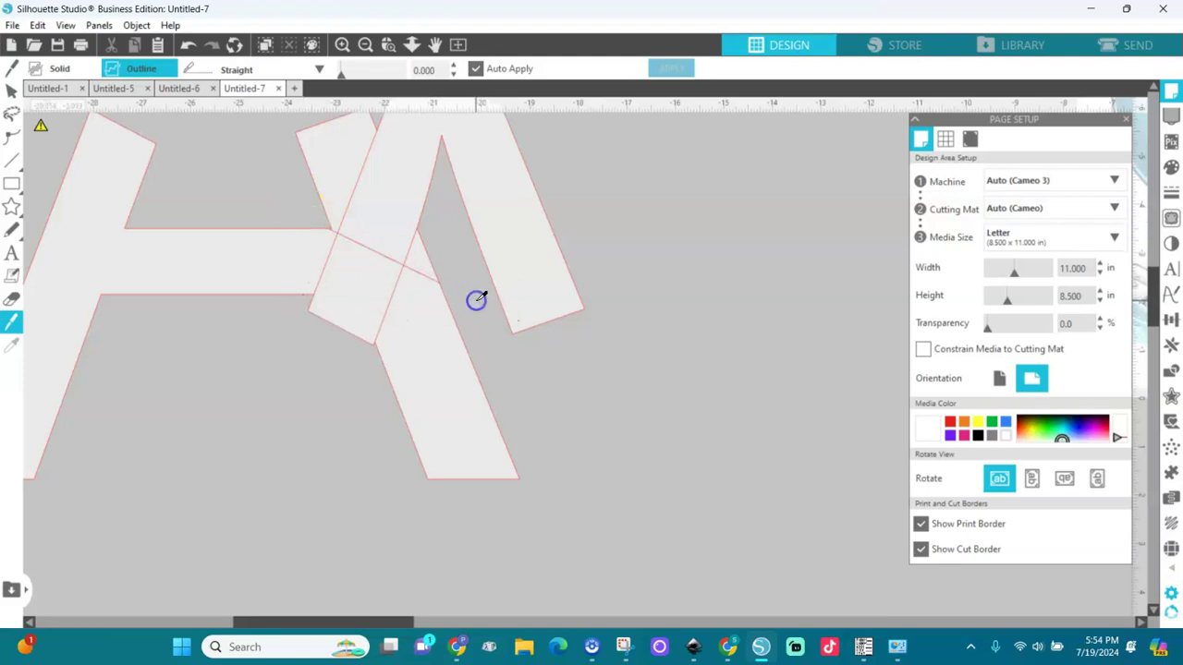
{"action": "left_click", "coordinate": [8, 92]}
Step: Pull the sliced pieces of the A apart, moving the upper pieces up and the lower pieces down
{"action": "left_click", "coordinate": [364, 267]}
{"action": "left_click_drag", "start_coordinate": [360, 277], "coordinate": [337, 362]}
{"action": "left_click_drag", "start_coordinate": [383, 224], "coordinate": [483, 195]}
{"action": "left_click", "coordinate": [366, 234]}
{"action": "left_click_drag", "start_coordinate": [366, 234], "coordinate": [398, 190]}
{"action": "left_click_drag", "start_coordinate": [376, 289], "coordinate": [367, 356]}
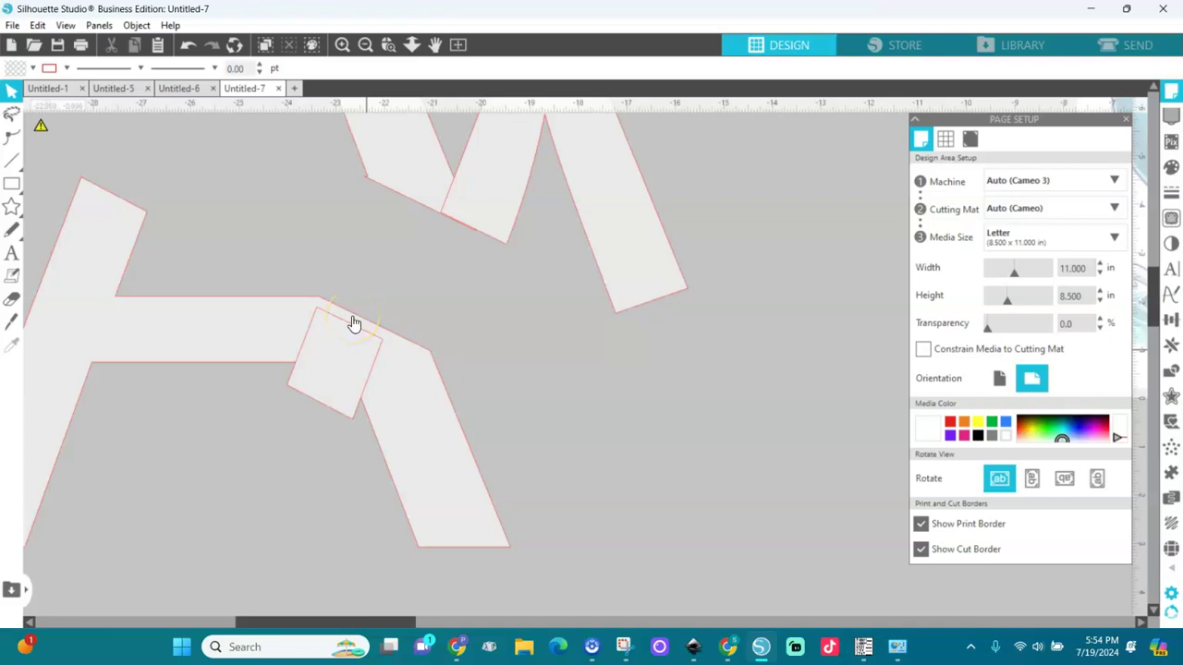
Step: Reposition the large lower piece of the A clear of most of the small cut-off piece and leave it selected
{"action": "left_click", "coordinate": [364, 44]}
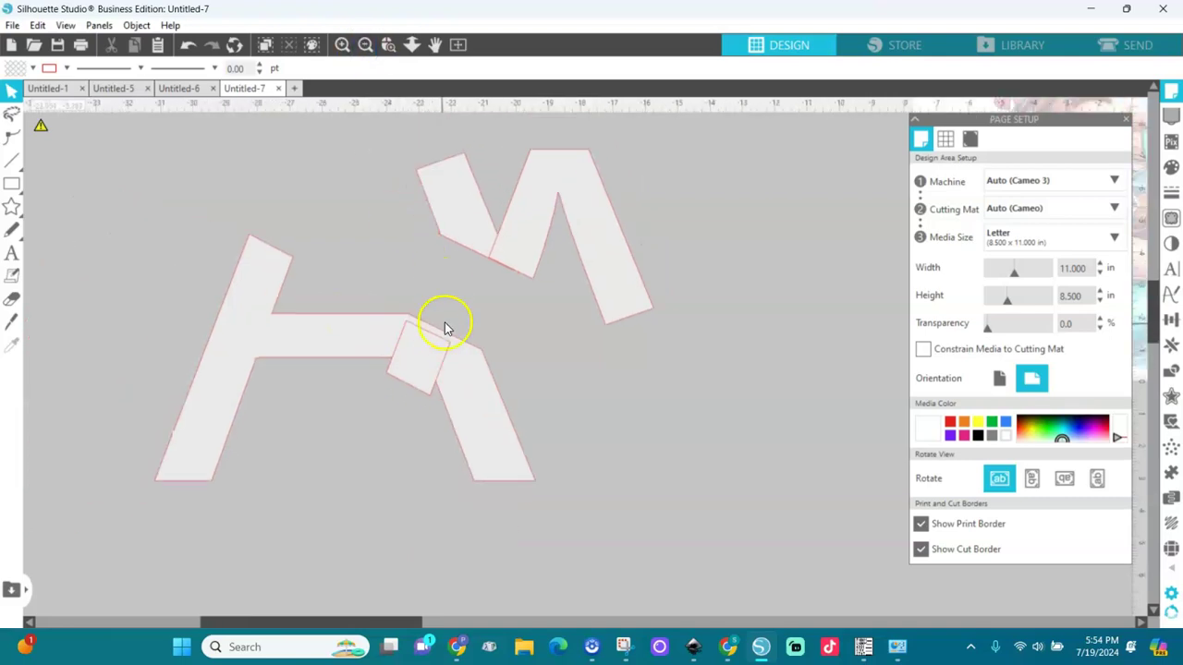
{"action": "left_click_drag", "start_coordinate": [279, 314], "coordinate": [242, 339]}
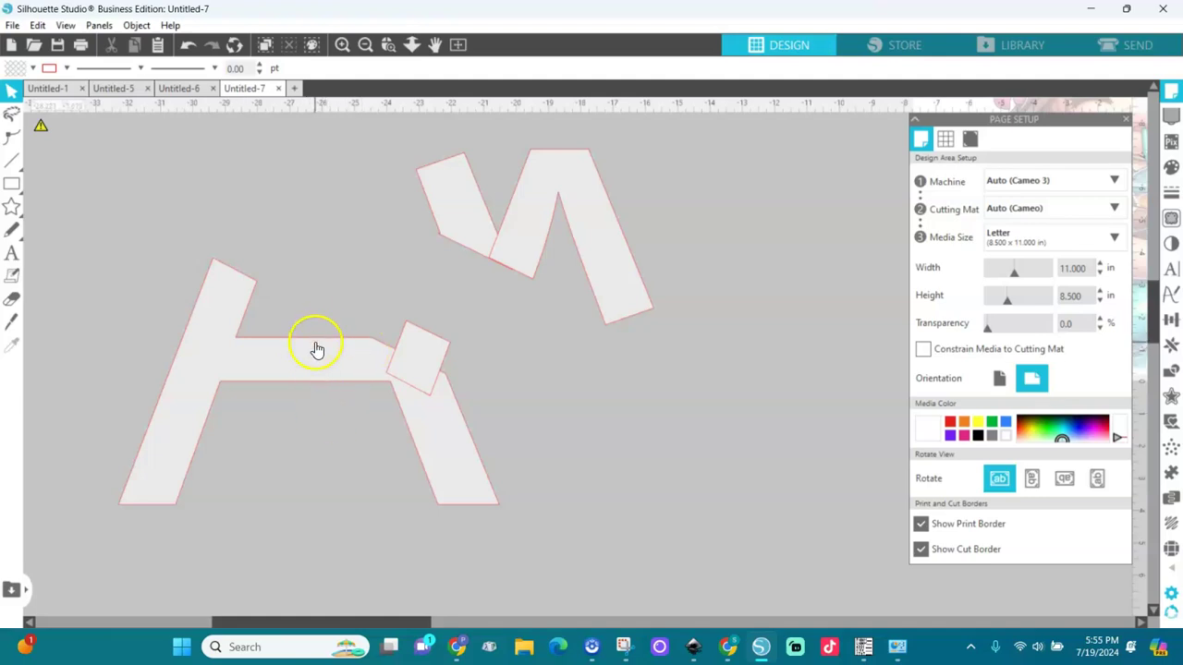
{"action": "left_click_drag", "start_coordinate": [314, 360], "coordinate": [372, 319]}
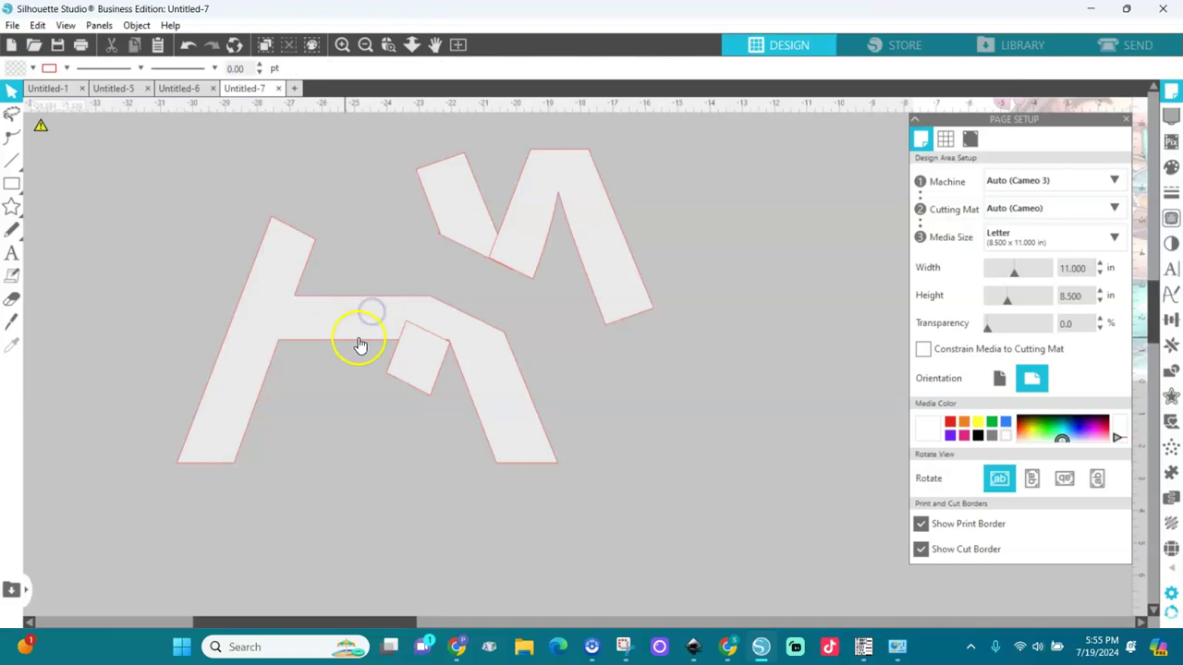
{"action": "left_click", "coordinate": [275, 314]}
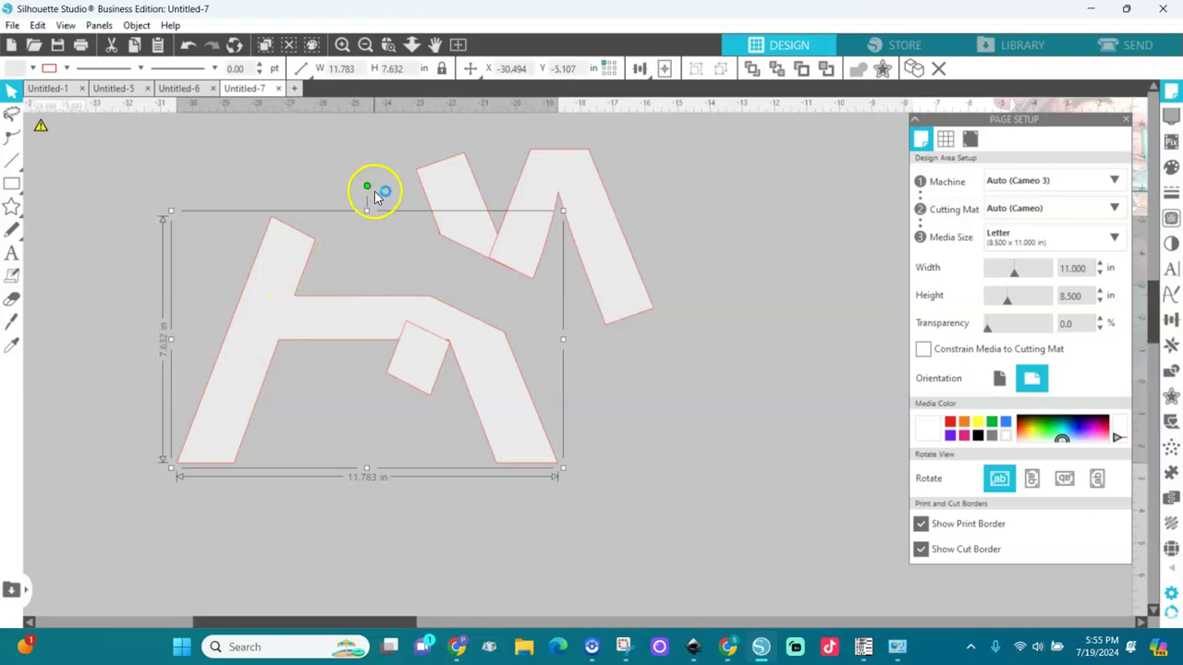
Step: Rotate the A's large lower piece counterclockwise until its left leg stands upright and try a vertical Knife stroke beside that leg
{"action": "left_click_drag", "start_coordinate": [367, 185], "coordinate": [303, 174]}
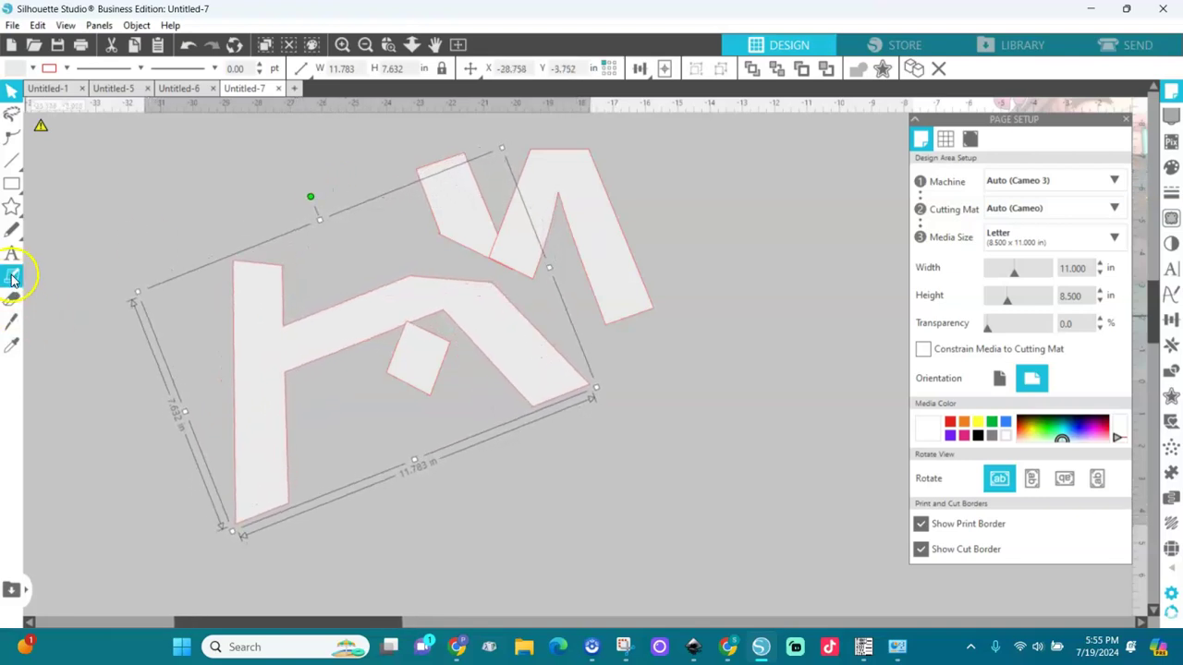
{"action": "left_click", "coordinate": [13, 320]}
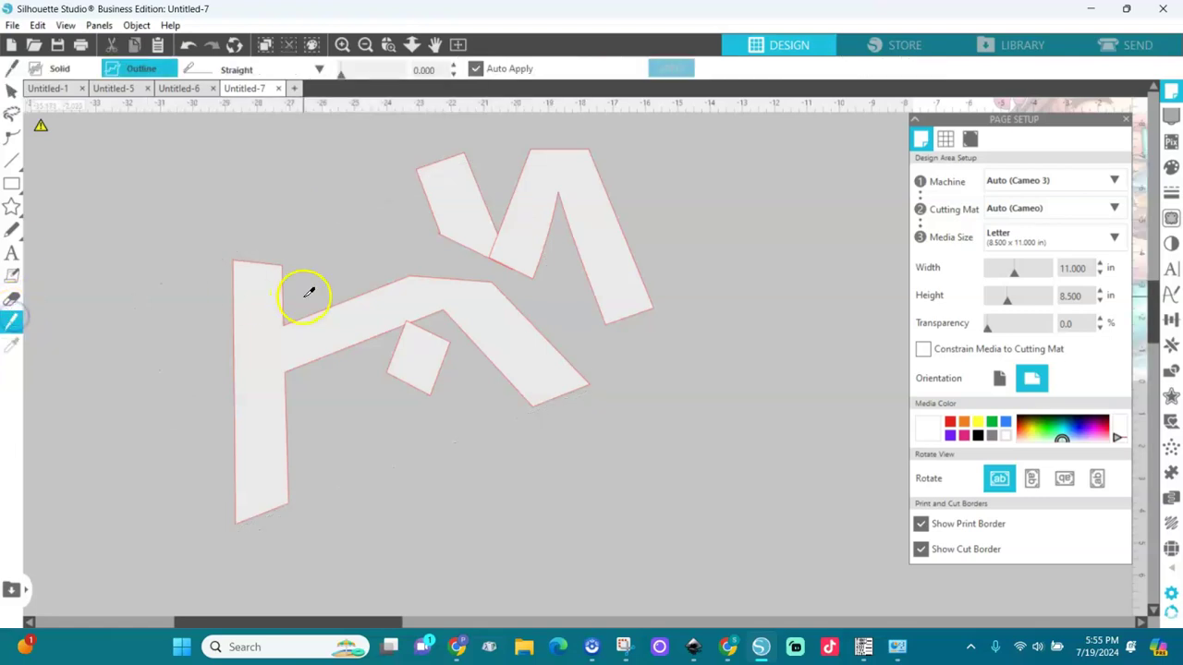
{"action": "left_click_drag", "start_coordinate": [292, 271], "coordinate": [290, 300]}
{"action": "left_click_drag", "start_coordinate": [289, 315], "coordinate": [290, 403]}
{"action": "left_click_drag", "start_coordinate": [289, 270], "coordinate": [296, 238]}
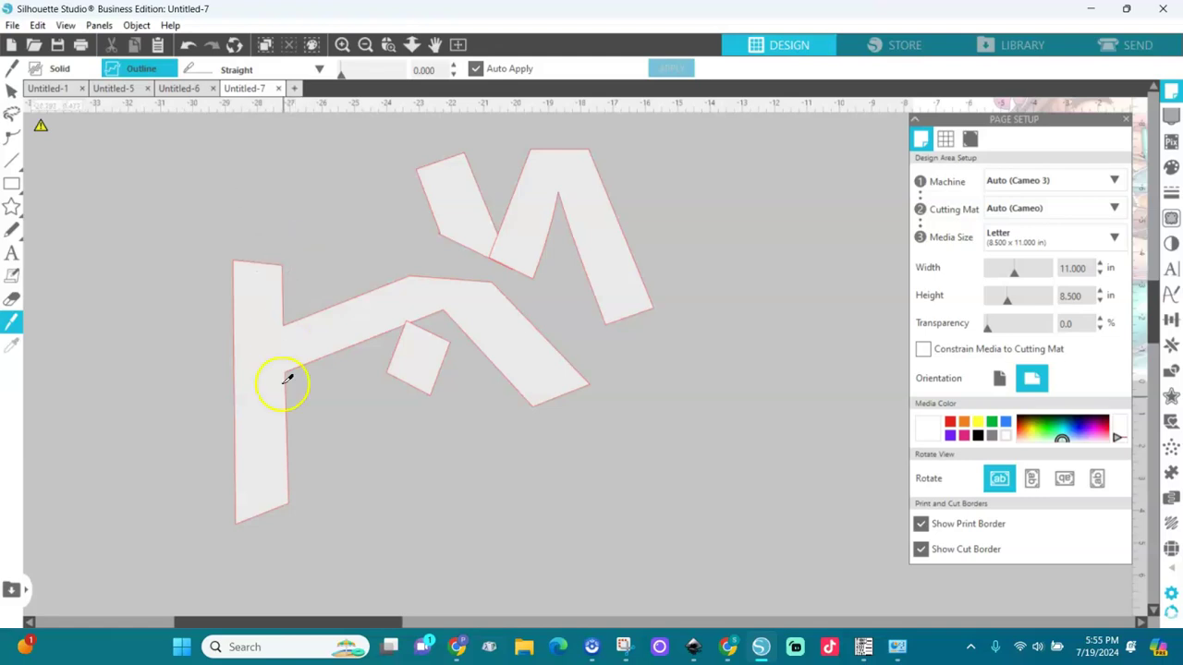
{"action": "left_click", "coordinate": [388, 44]}
{"action": "left_click_drag", "start_coordinate": [176, 286], "coordinate": [324, 397]}
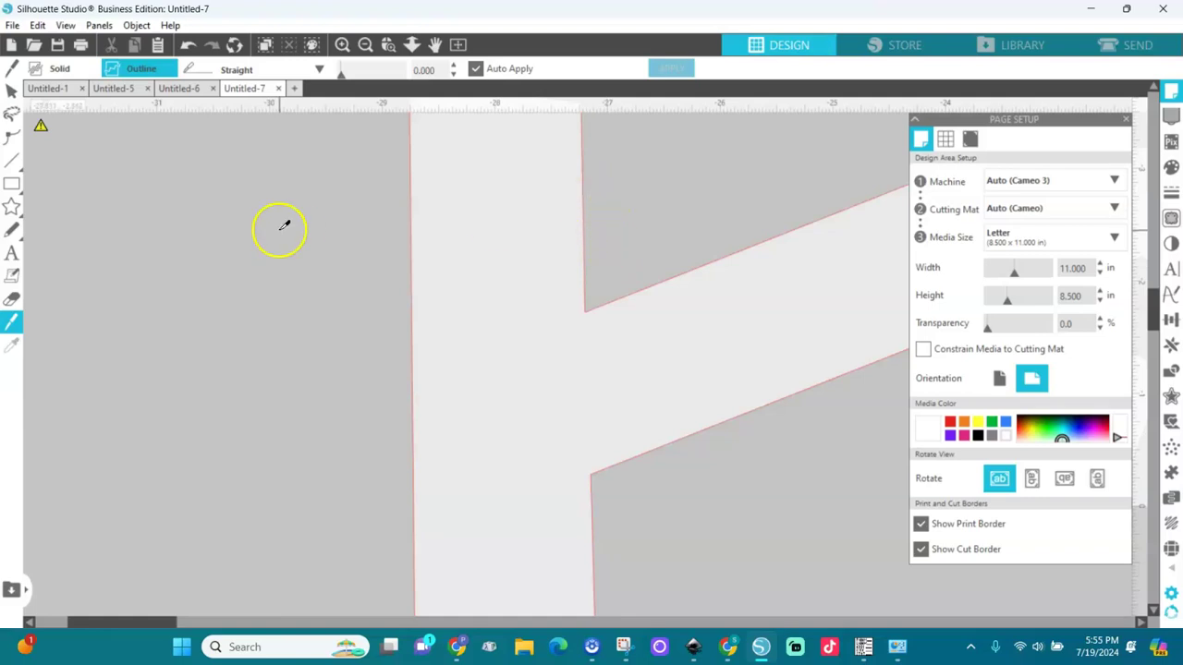
{"action": "left_click_drag", "start_coordinate": [258, 220], "coordinate": [260, 405]}
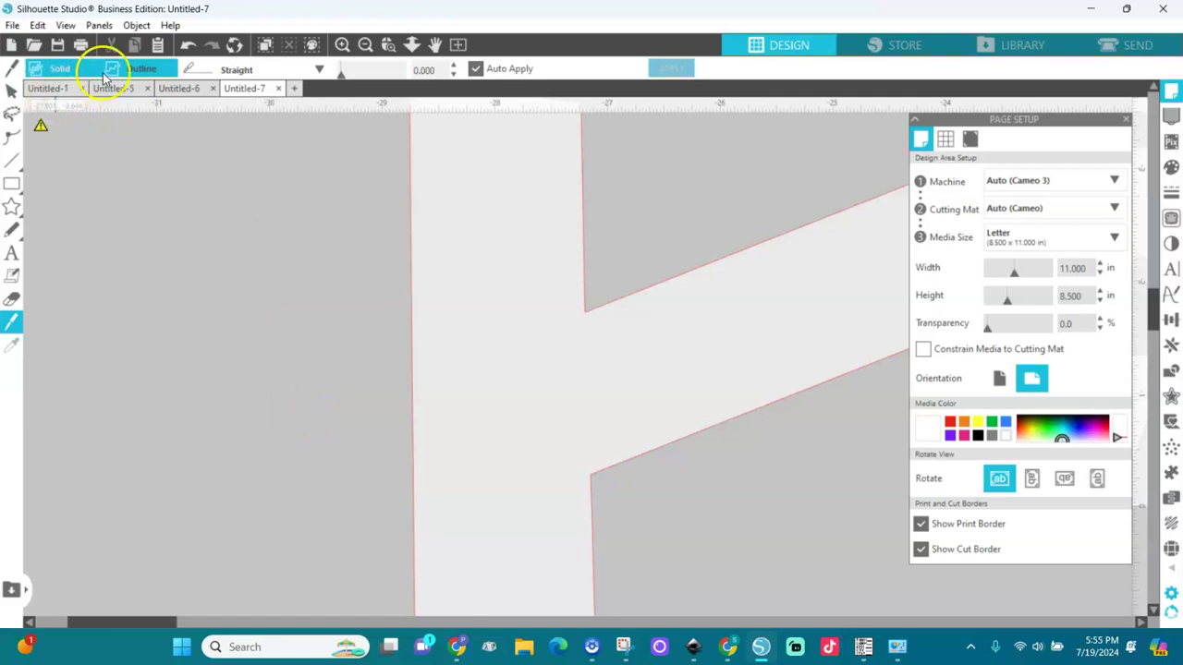
Step: Reposition the rotated A piece clear of the small cut-off square, shifting it slightly right
{"action": "left_click", "coordinate": [11, 90]}
{"action": "scroll", "coordinate": [400, 231], "scroll_direction": "down", "scroll_amount": 2}
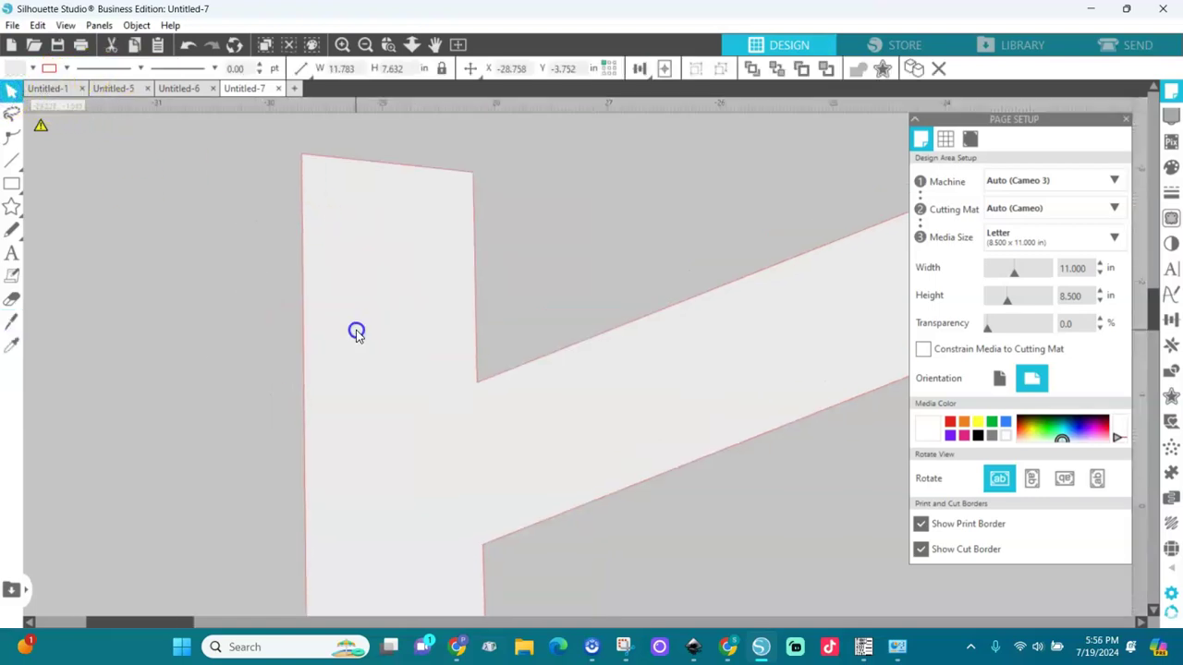
{"action": "left_click", "coordinate": [342, 44]}
{"action": "left_click", "coordinate": [365, 45]}
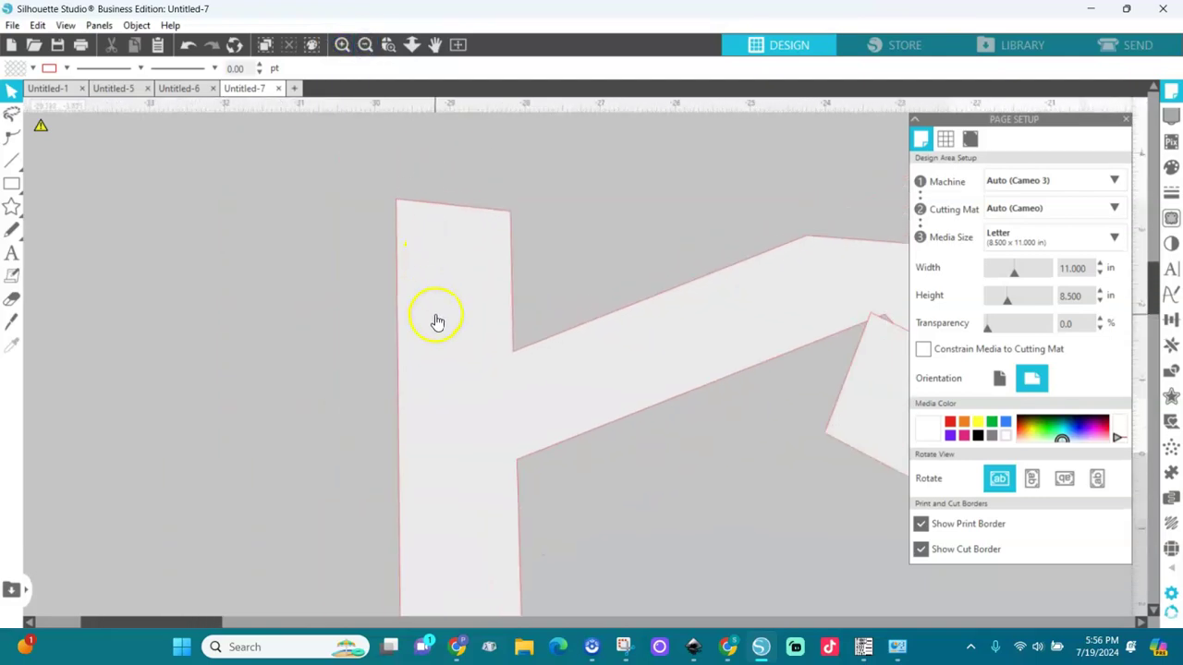
{"action": "scroll", "coordinate": [429, 231], "scroll_direction": "down", "scroll_amount": 3}
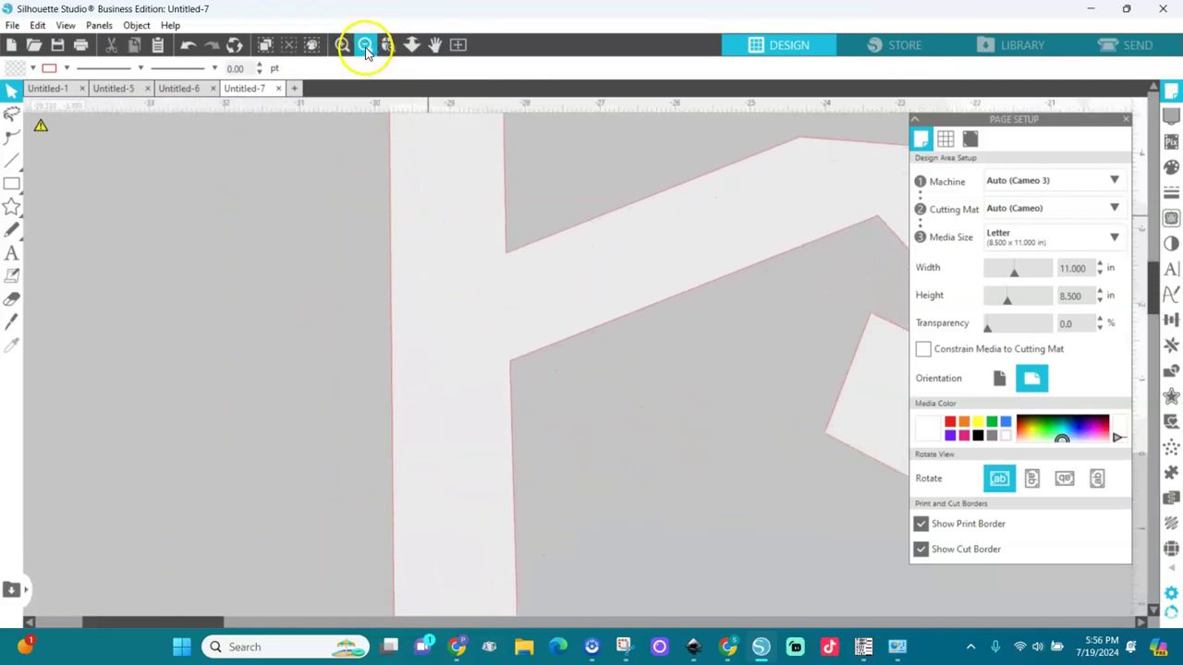
{"action": "left_click", "coordinate": [365, 44]}
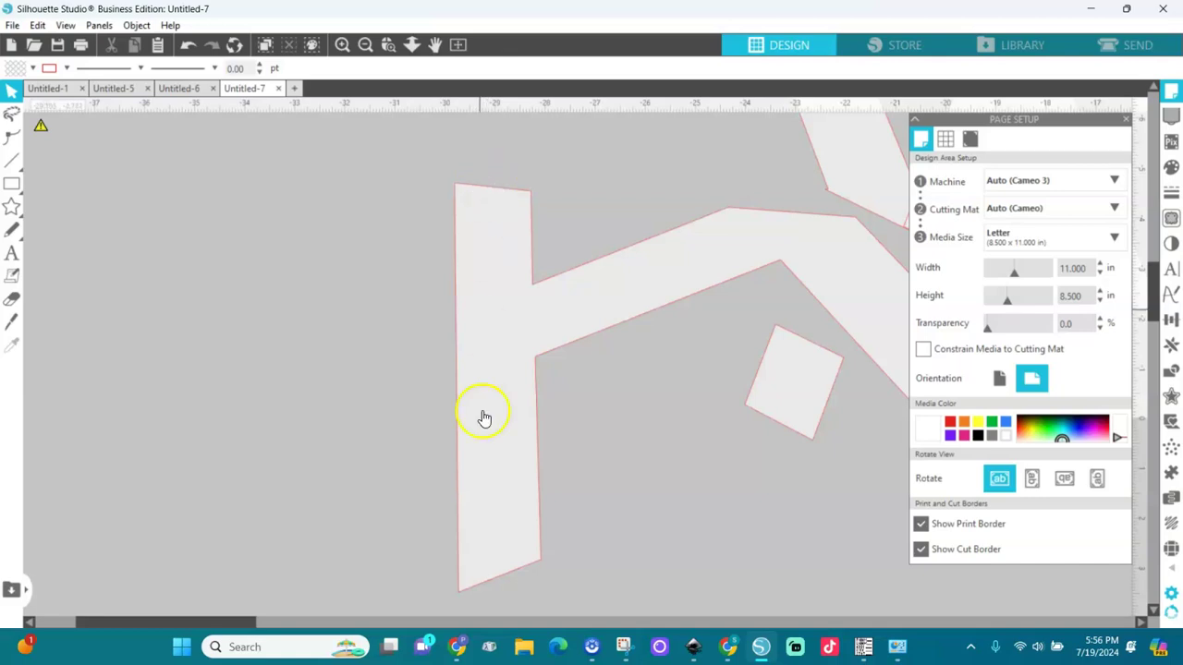
{"action": "left_click_drag", "start_coordinate": [481, 399], "coordinate": [548, 395]}
Step: Draw a tall rectangle about 1.72 in wide and 6.83 in high left of the A piece and fill it light gray
{"action": "left_click", "coordinate": [12, 183]}
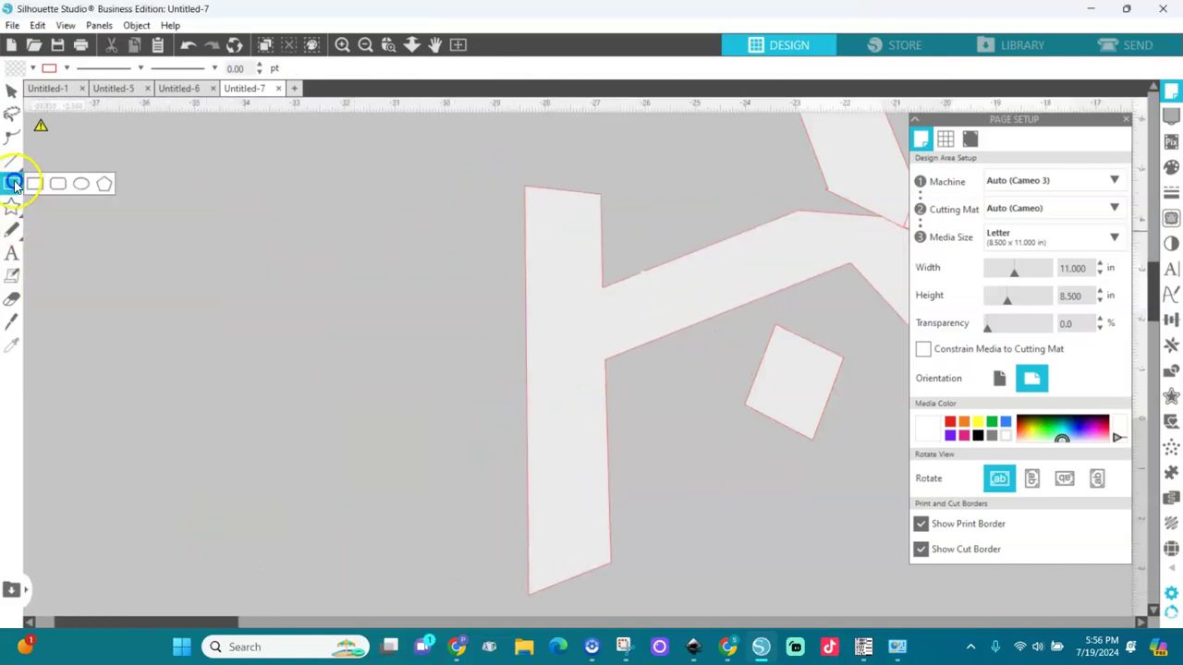
{"action": "left_click_drag", "start_coordinate": [253, 207], "coordinate": [340, 550]}
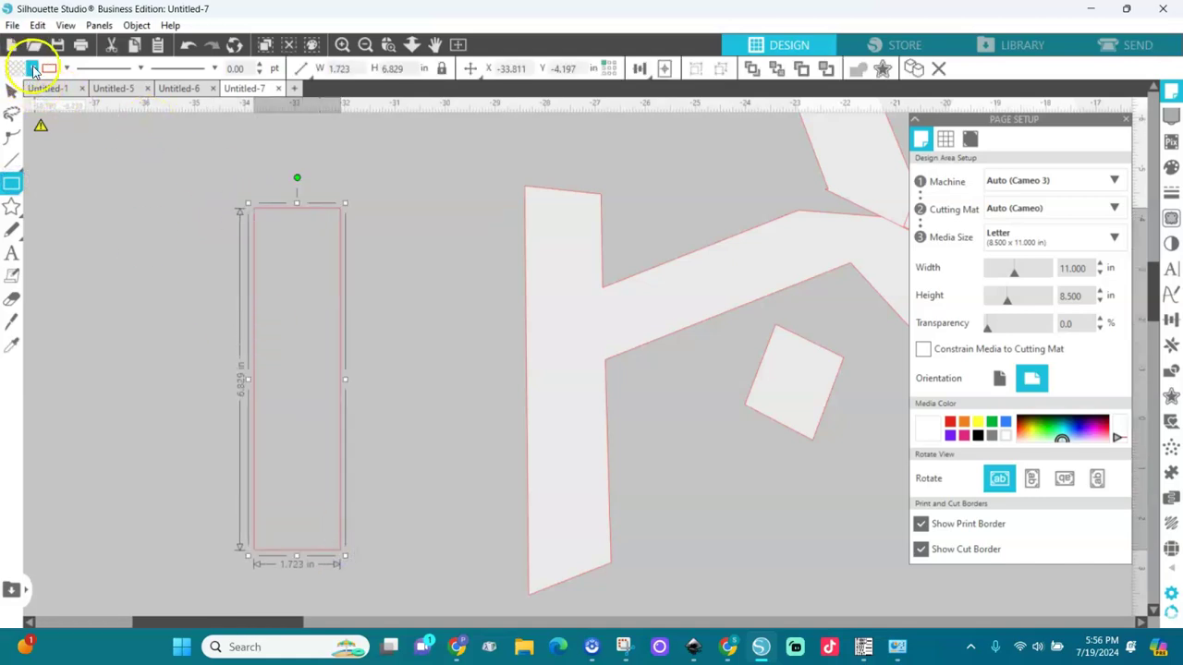
{"action": "left_click", "coordinate": [32, 68]}
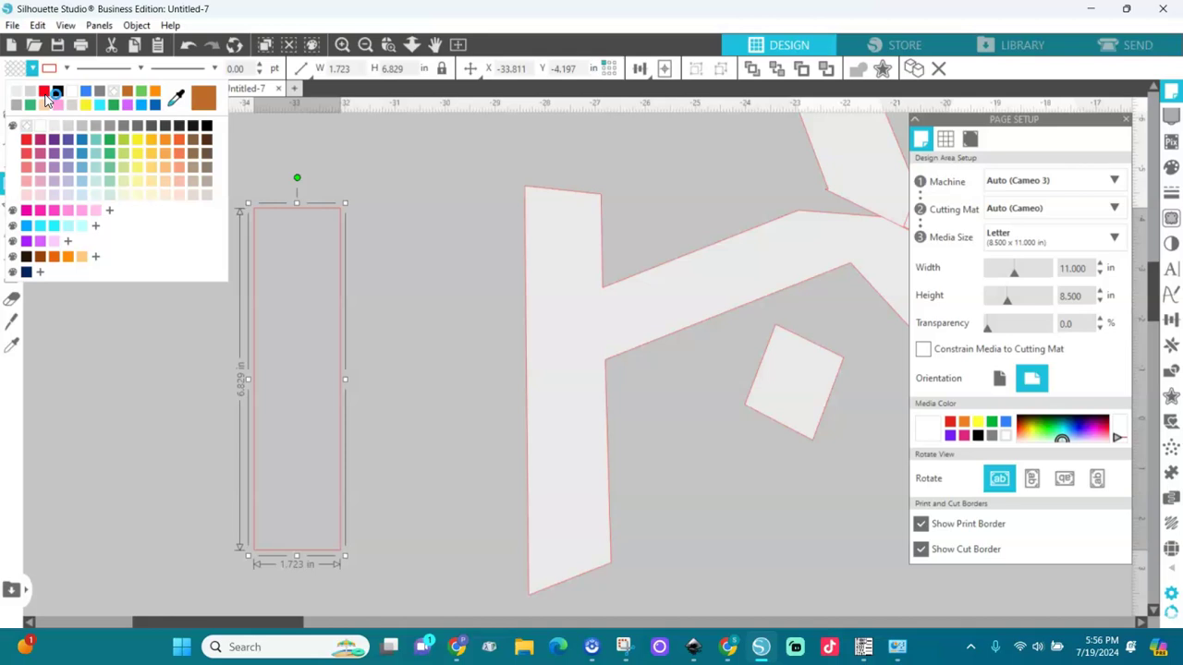
{"action": "left_click", "coordinate": [44, 91]}
{"action": "left_click", "coordinate": [33, 68]}
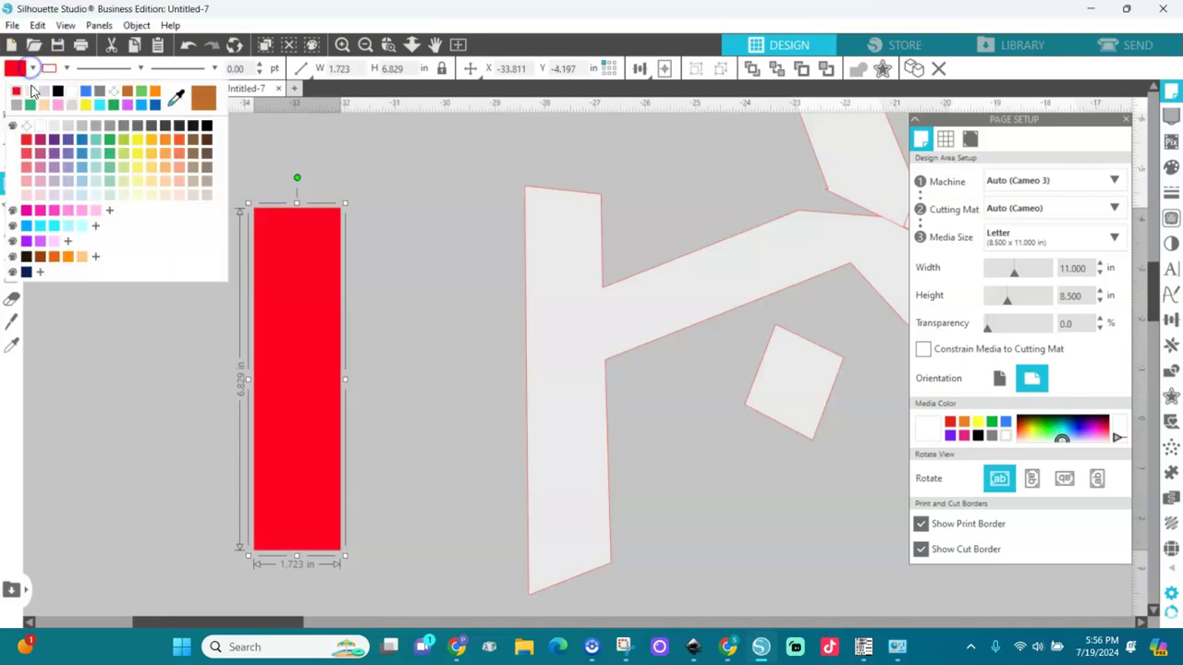
{"action": "left_click", "coordinate": [32, 92]}
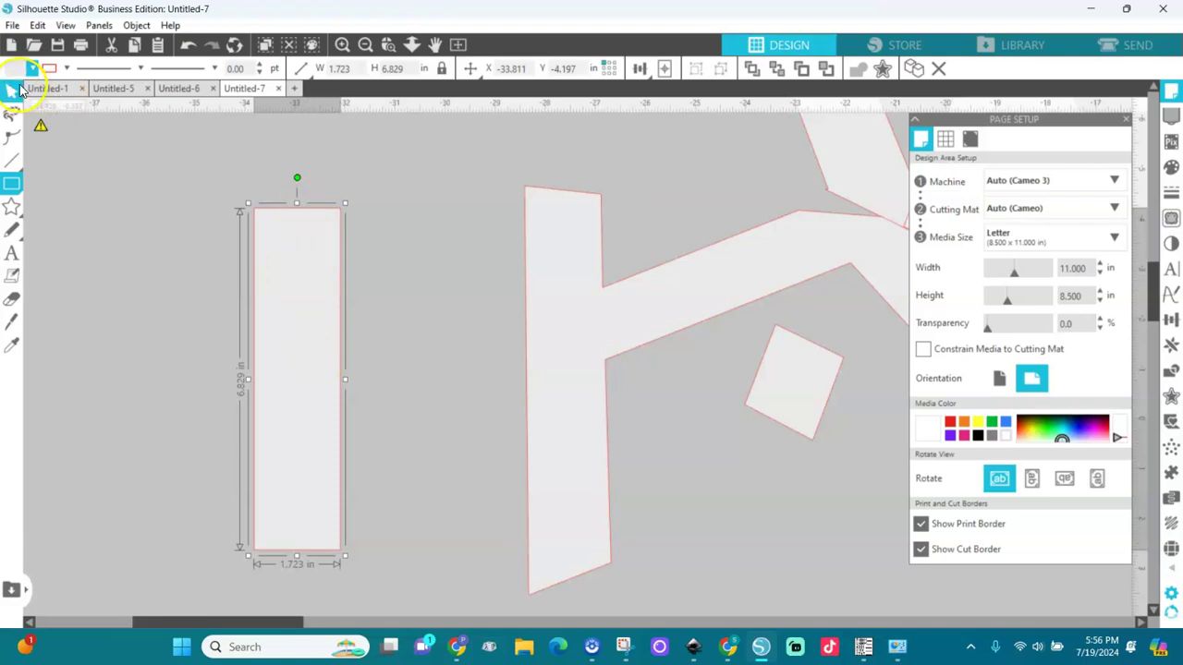
{"action": "left_click", "coordinate": [11, 91]}
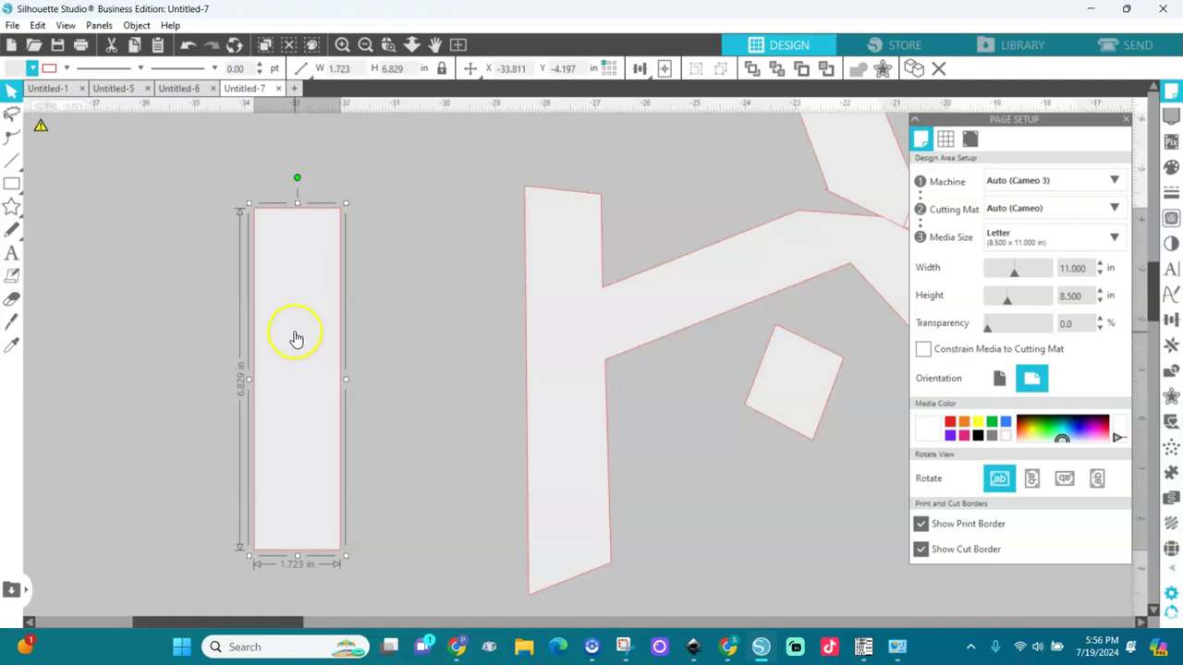
Step: Slice the rectangle lengthwise with a straight vertical Knife cut and move the right strip away from the left one
{"action": "left_click", "coordinate": [12, 321]}
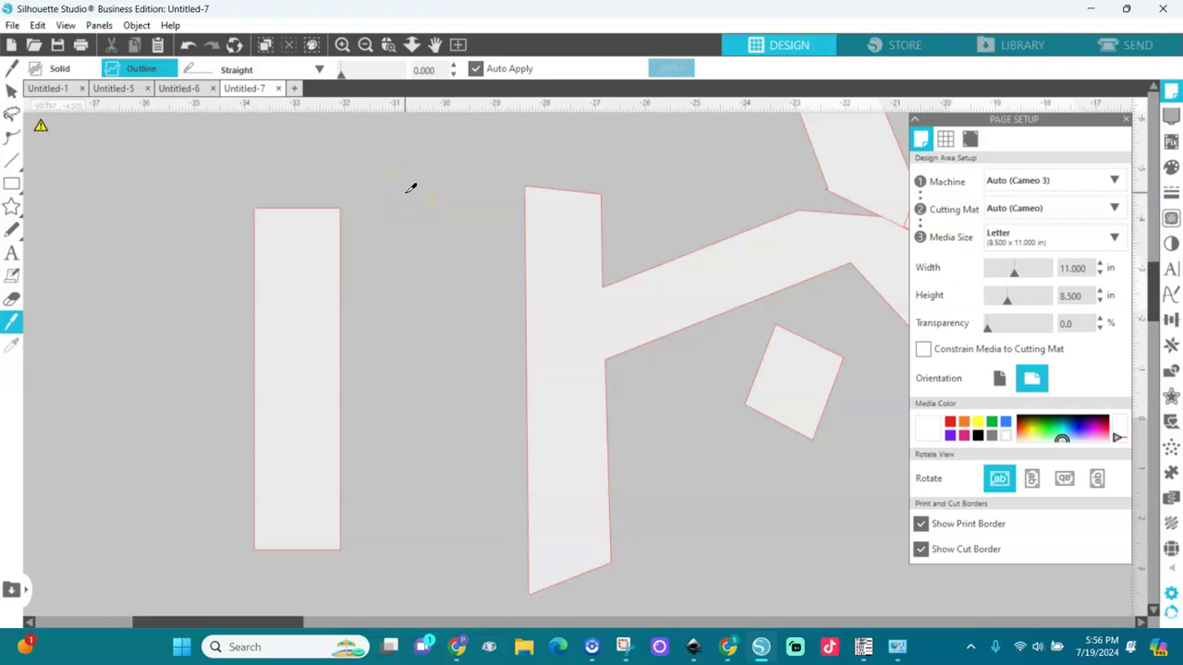
{"action": "mouse_move", "coordinate": [406, 191]}
{"action": "left_mouse_down"}
{"action": "mouse_move", "coordinate": [351, 179]}
{"action": "mouse_move", "coordinate": [327, 179]}
{"action": "mouse_move", "coordinate": [374, 186]}
{"action": "mouse_move", "coordinate": [305, 189]}
{"action": "mouse_move", "coordinate": [309, 179]}
{"action": "left_mouse_up"}
{"action": "left_click_drag", "start_coordinate": [303, 194], "coordinate": [294, 594]}
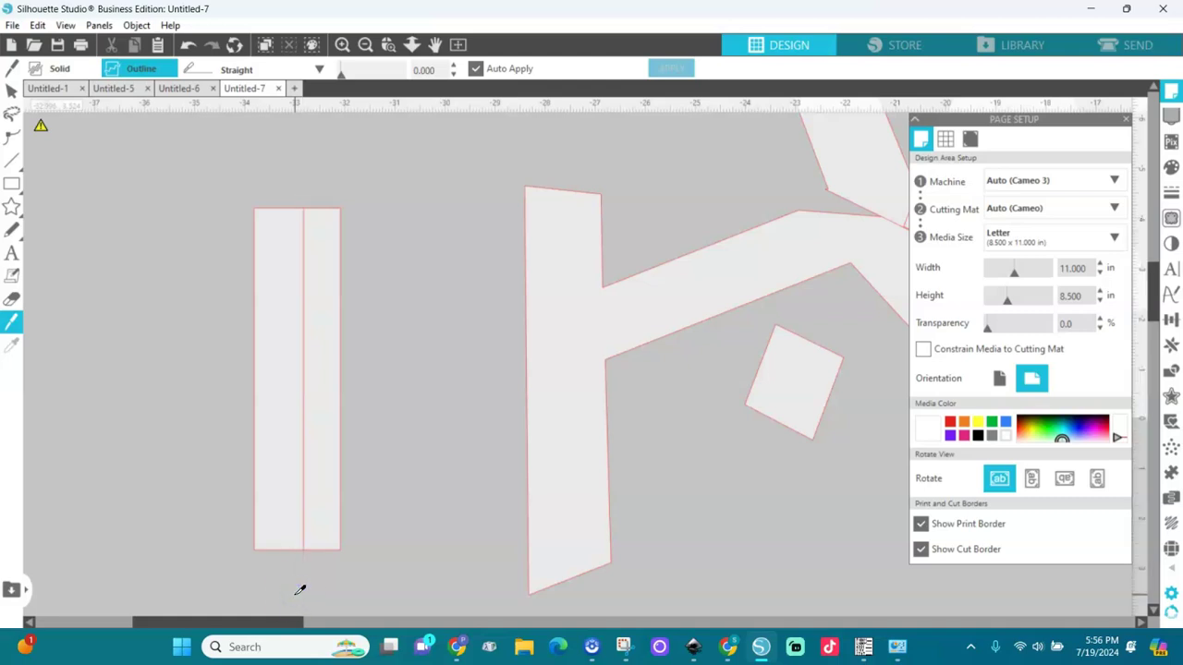
{"action": "left_click", "coordinate": [11, 89]}
{"action": "left_click_drag", "start_coordinate": [330, 322], "coordinate": [425, 347]}
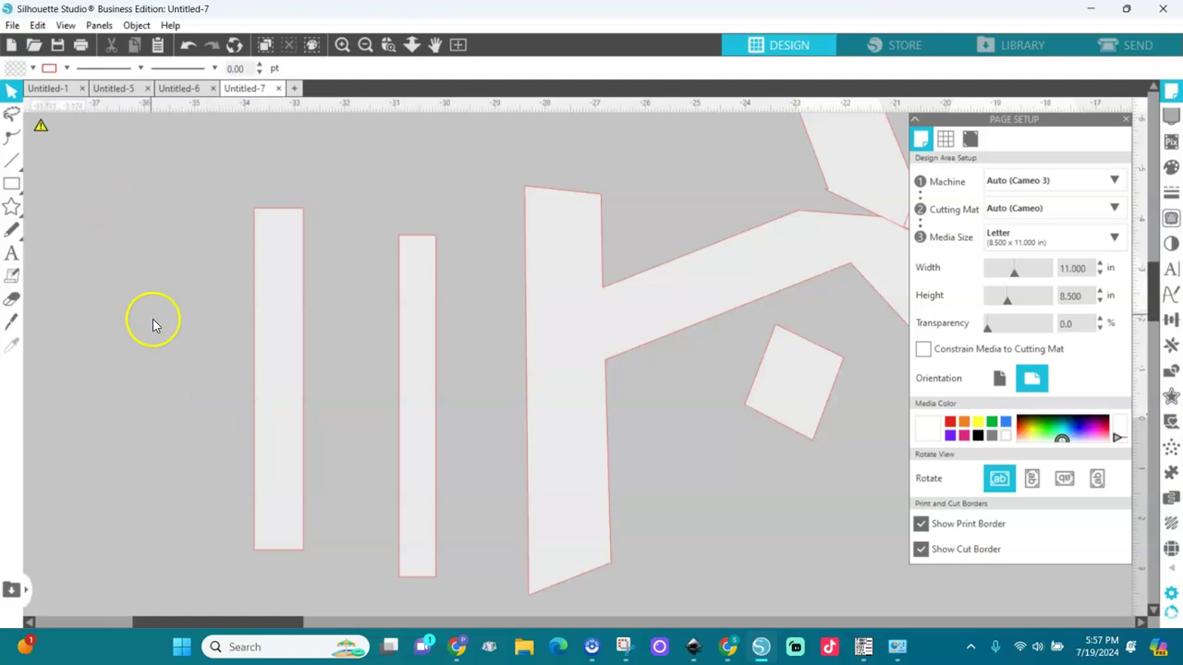
Step: Slice diagonally across the upper left corner of the A's upright leg with the straight Knife tool
{"action": "left_click", "coordinate": [13, 320]}
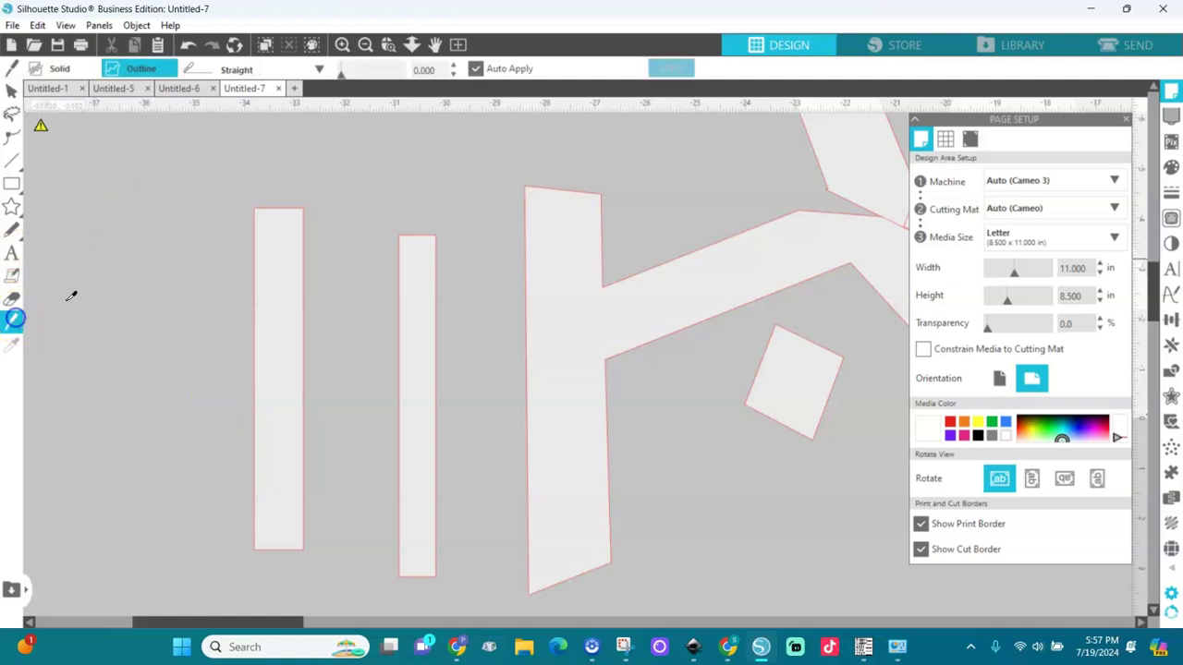
{"action": "left_click_drag", "start_coordinate": [543, 189], "coordinate": [487, 396]}
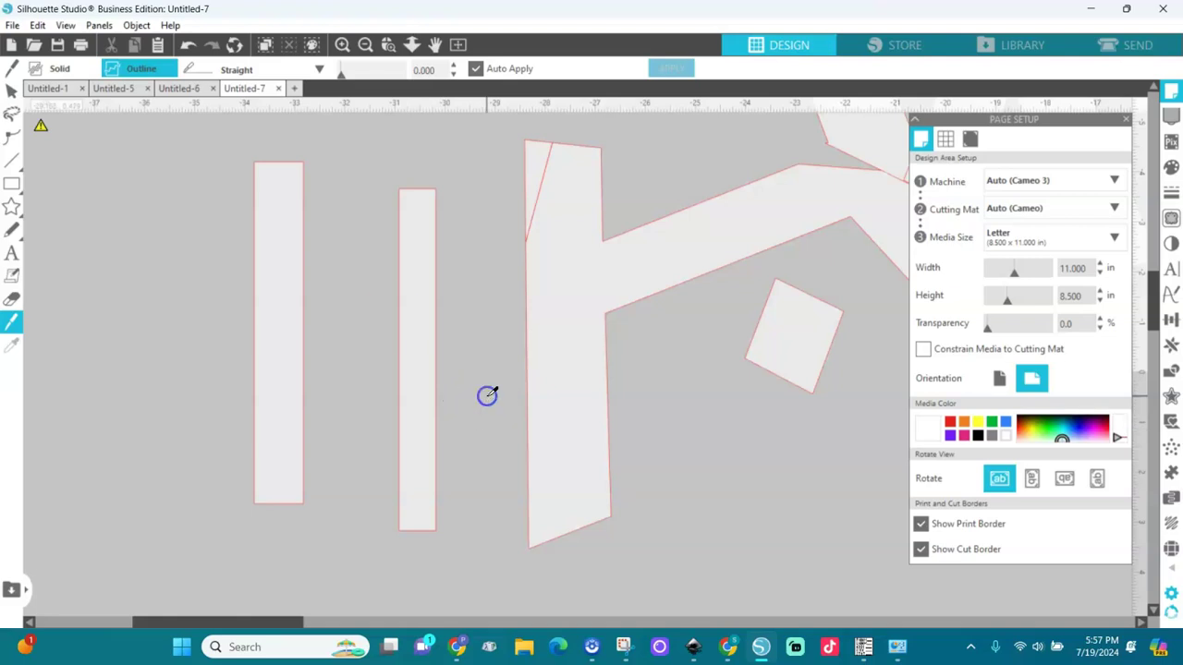
Step: Add a sticky note left of the strips reading "Cut straight lines with the knife tool by using Shift+Command"
{"action": "left_click", "coordinate": [13, 274]}
{"action": "left_click", "coordinate": [98, 188]}
{"action": "type", "text": "C"}
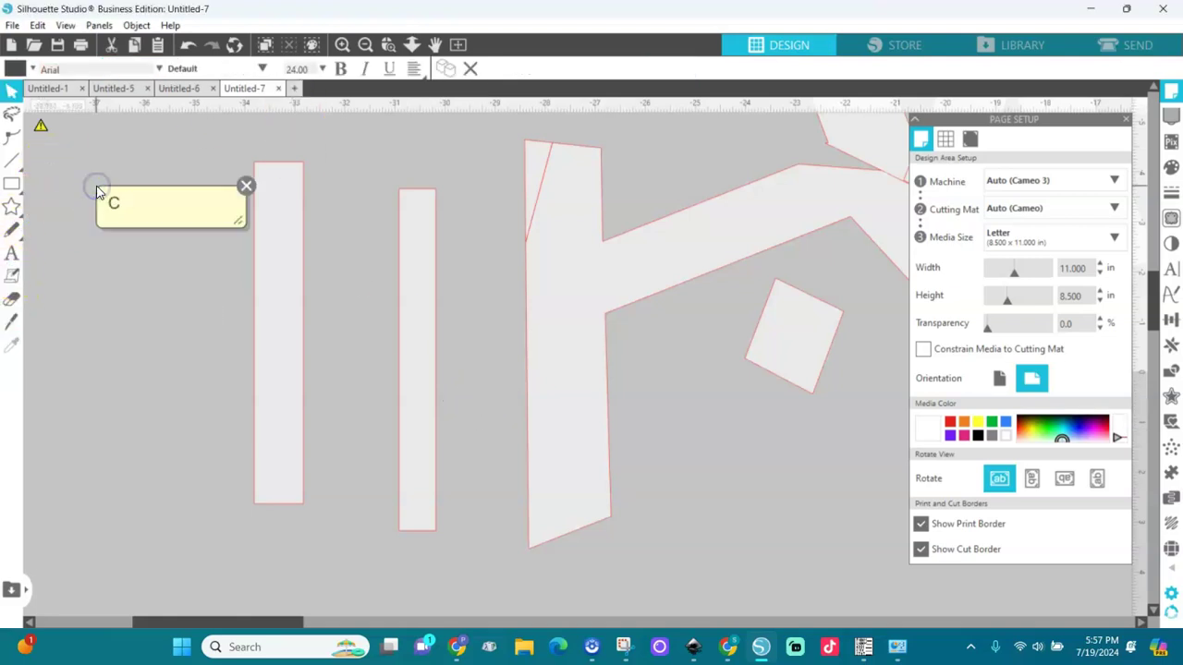
{"action": "type", "text": "ut straight lin"}
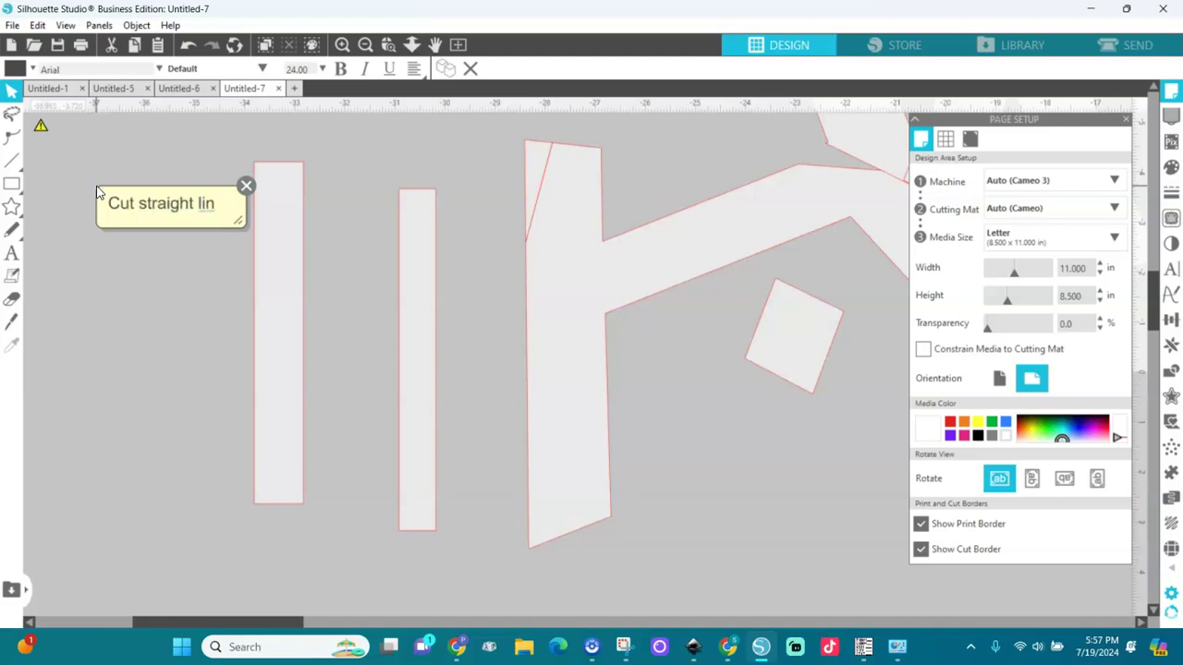
{"action": "type", "text": "es with the knife tool by using Shift+Command"}
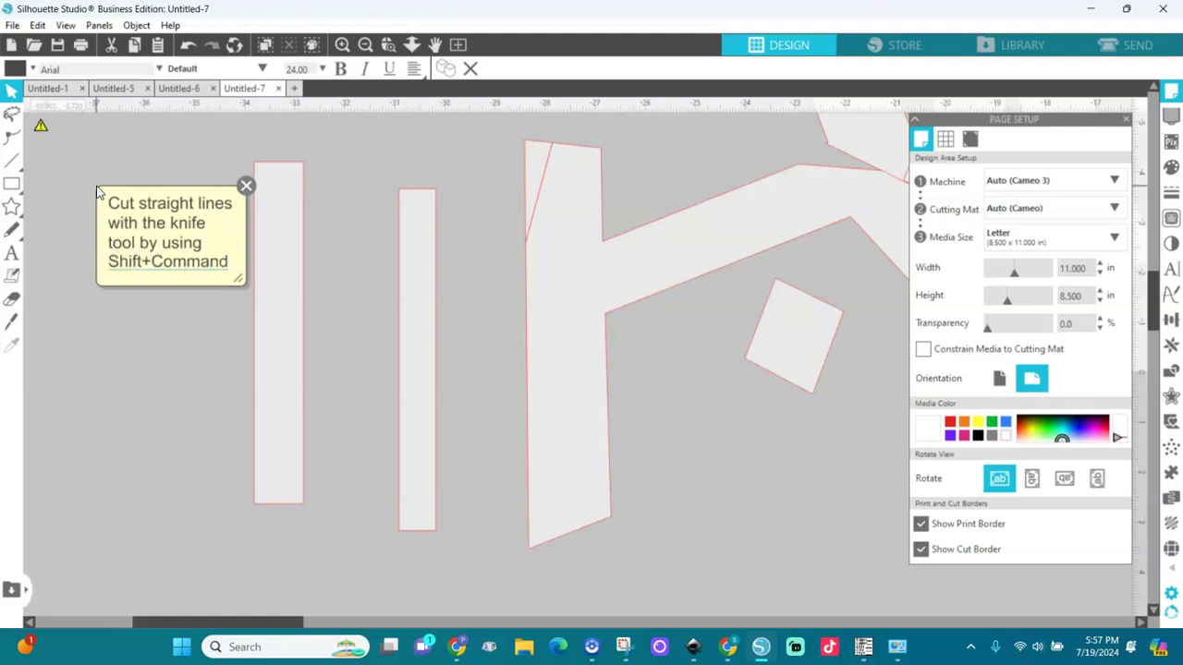
{"action": "left_click", "coordinate": [182, 315]}
Step: Replace a slanted trial cut through the A's upright leg with a perfectly vertical Knife cut running its full height
{"action": "left_click", "coordinate": [11, 320]}
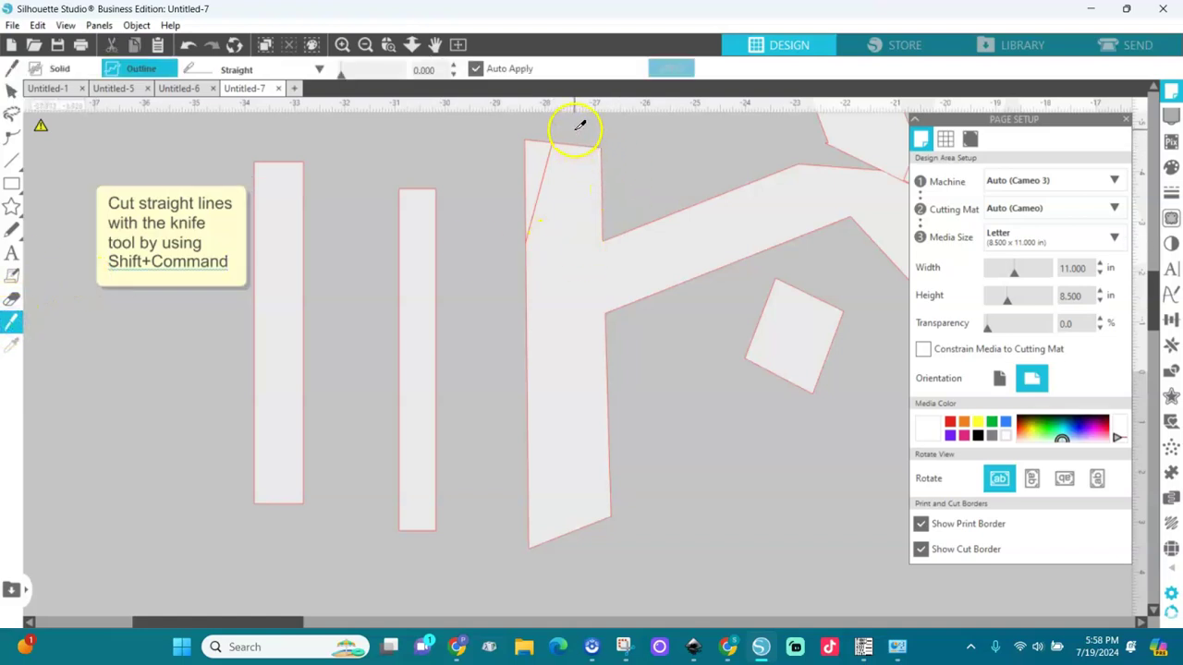
{"action": "left_click_drag", "start_coordinate": [575, 130], "coordinate": [592, 582]}
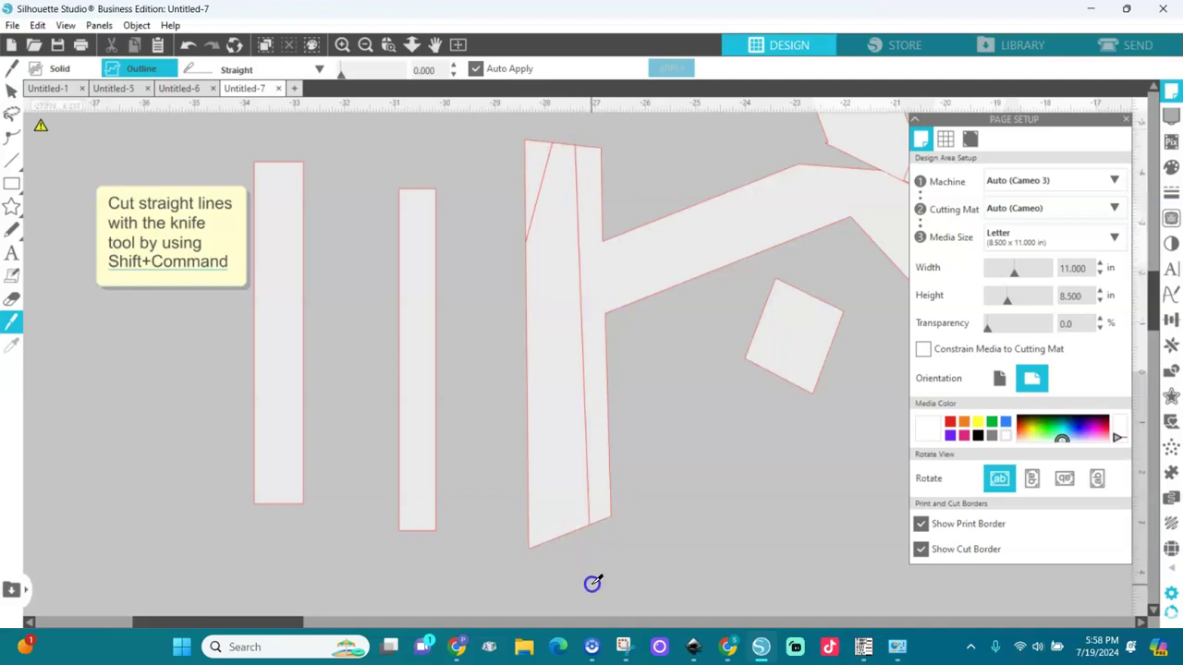
{"action": "left_click", "coordinate": [575, 522]}
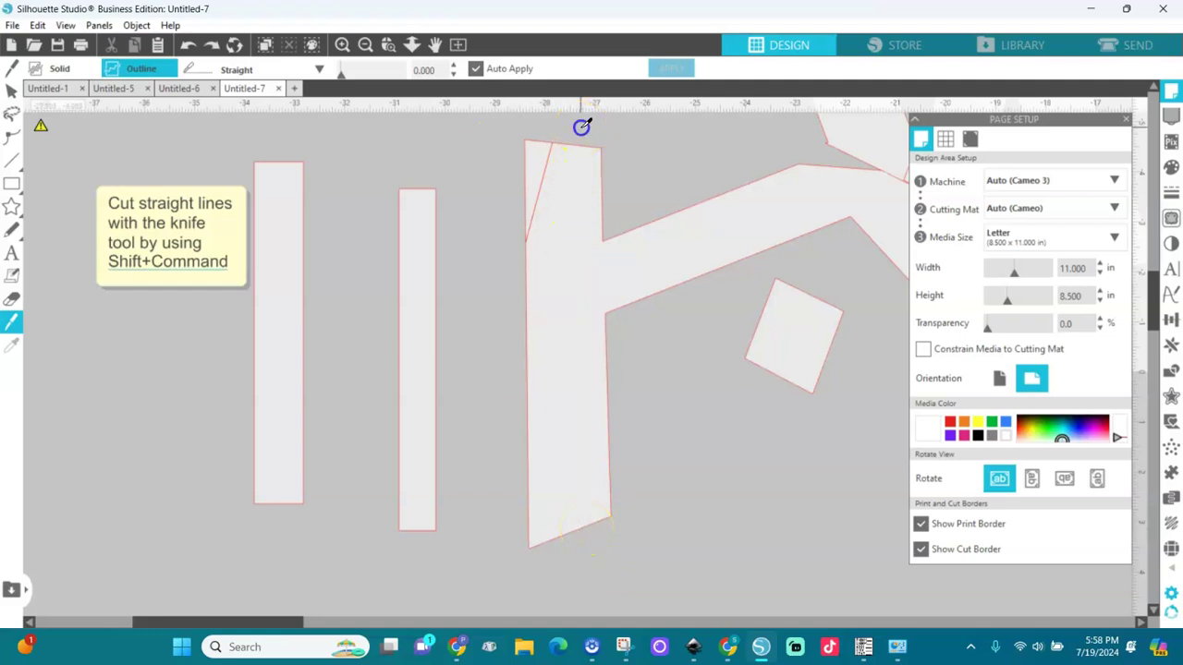
{"action": "left_click_drag", "start_coordinate": [581, 127], "coordinate": [585, 583]}
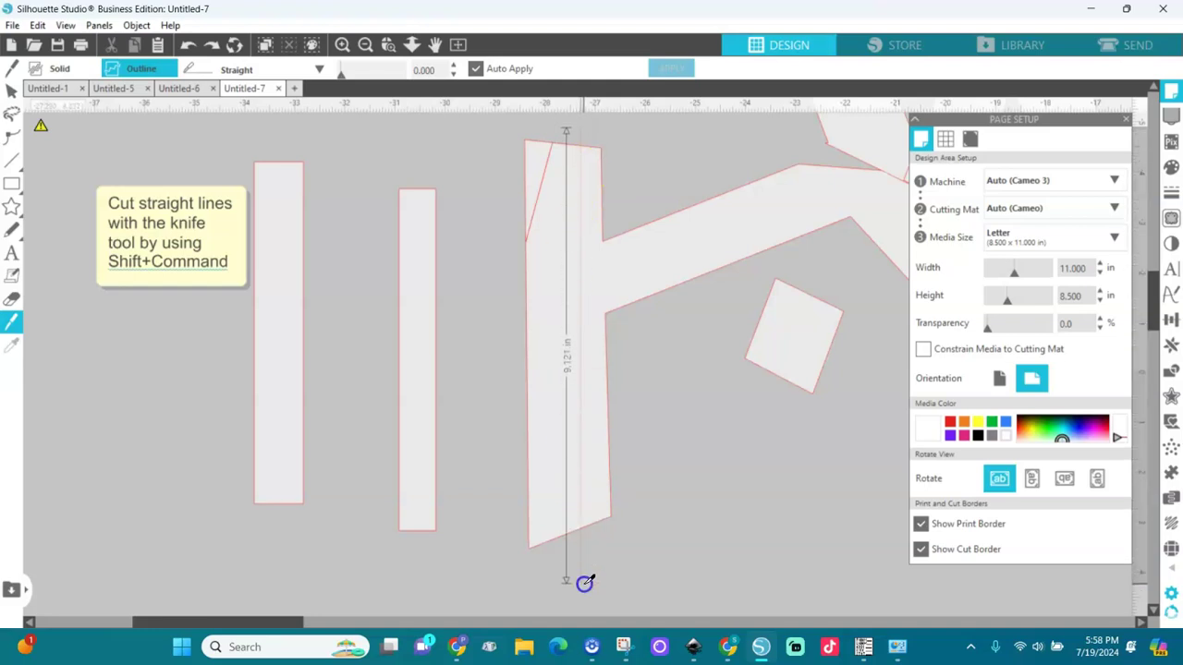
{"action": "left_click_drag", "start_coordinate": [585, 582], "coordinate": [584, 583]}
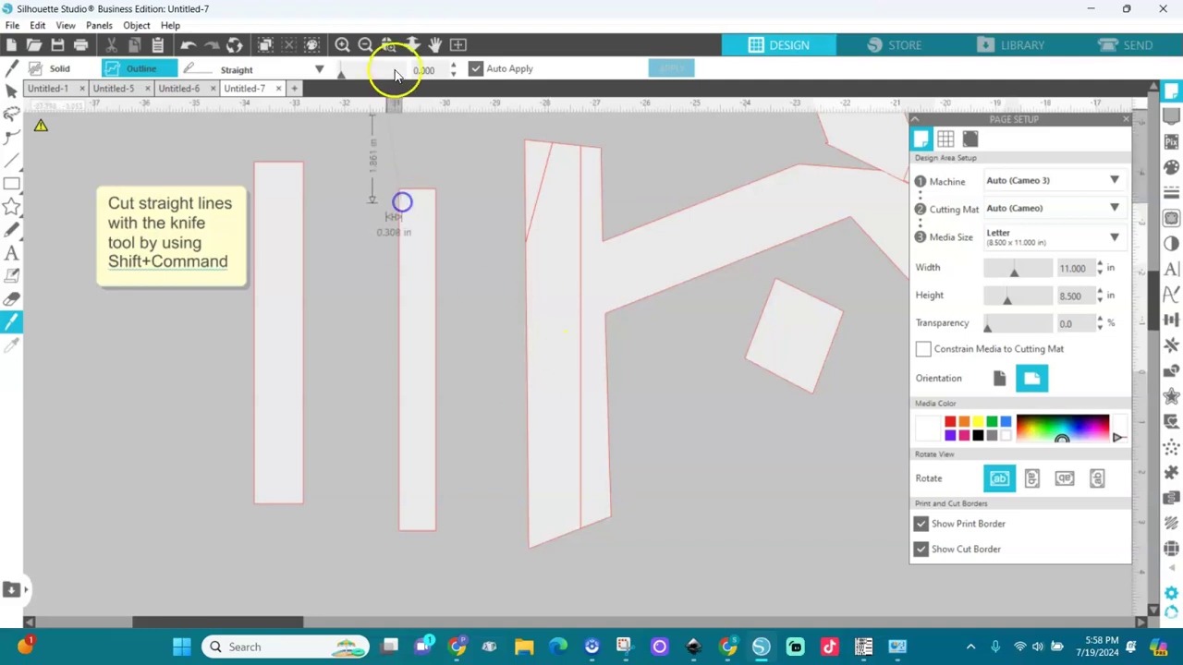
Step: Select all the sliced A pieces and rectangle strips together and delete them
{"action": "left_click", "coordinate": [366, 46]}
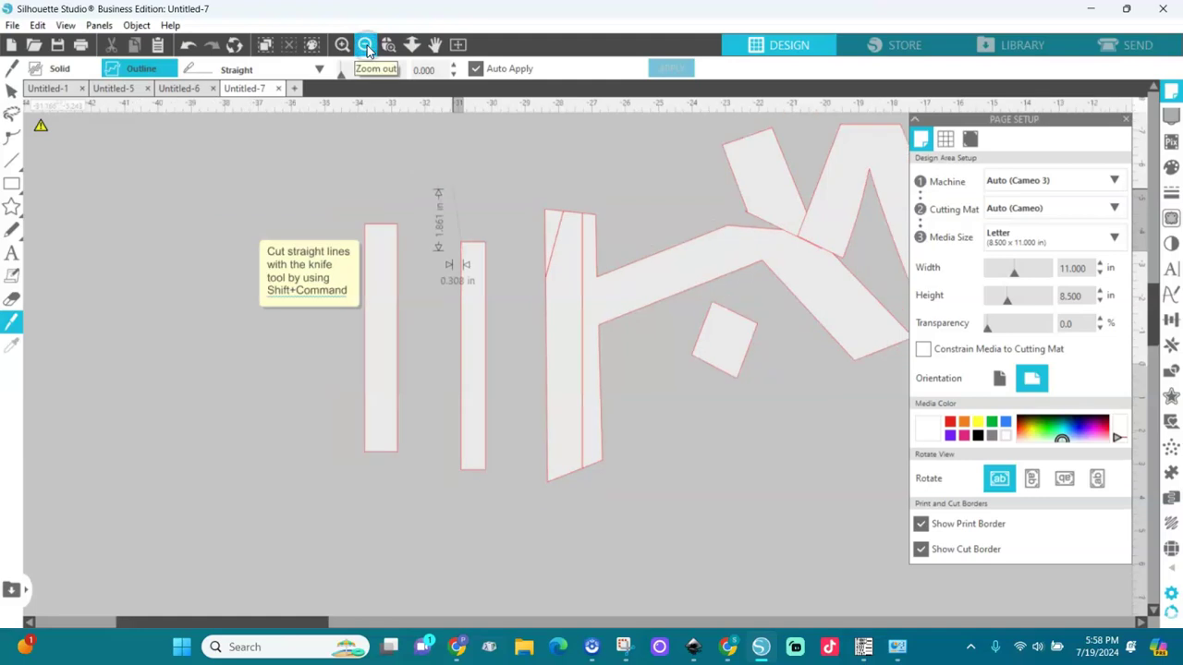
{"action": "left_click", "coordinate": [366, 45]}
{"action": "left_click", "coordinate": [366, 45]}
{"action": "left_click", "coordinate": [554, 198]}
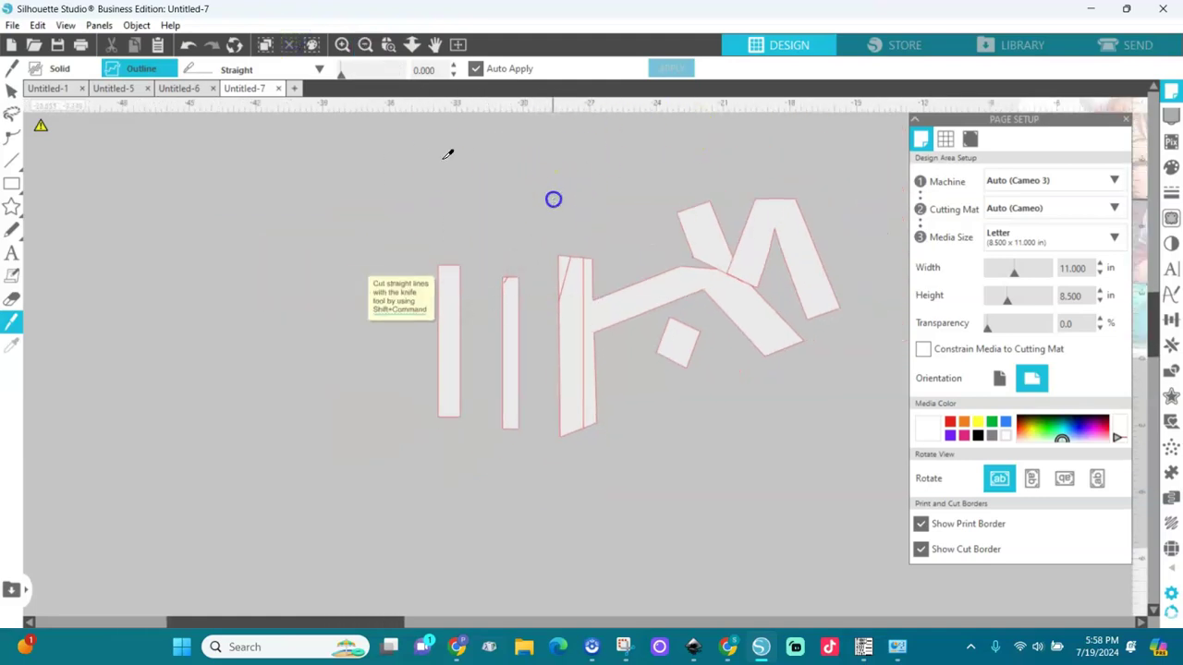
{"action": "left_click", "coordinate": [11, 93]}
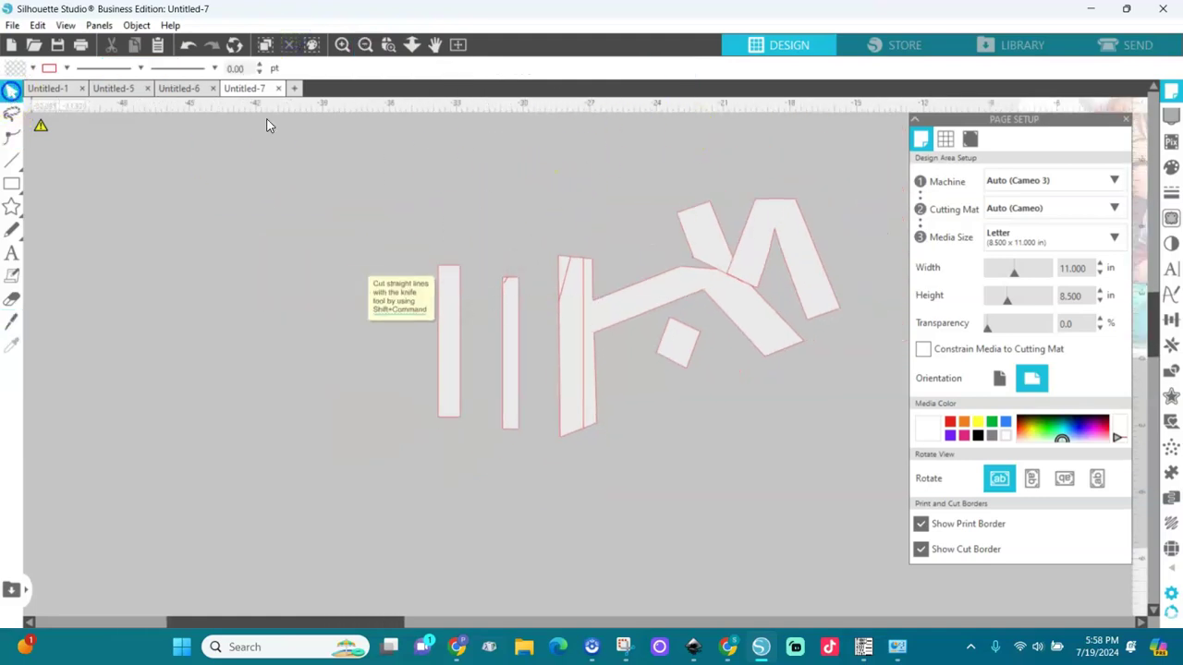
{"action": "left_click_drag", "start_coordinate": [873, 171], "coordinate": [447, 482]}
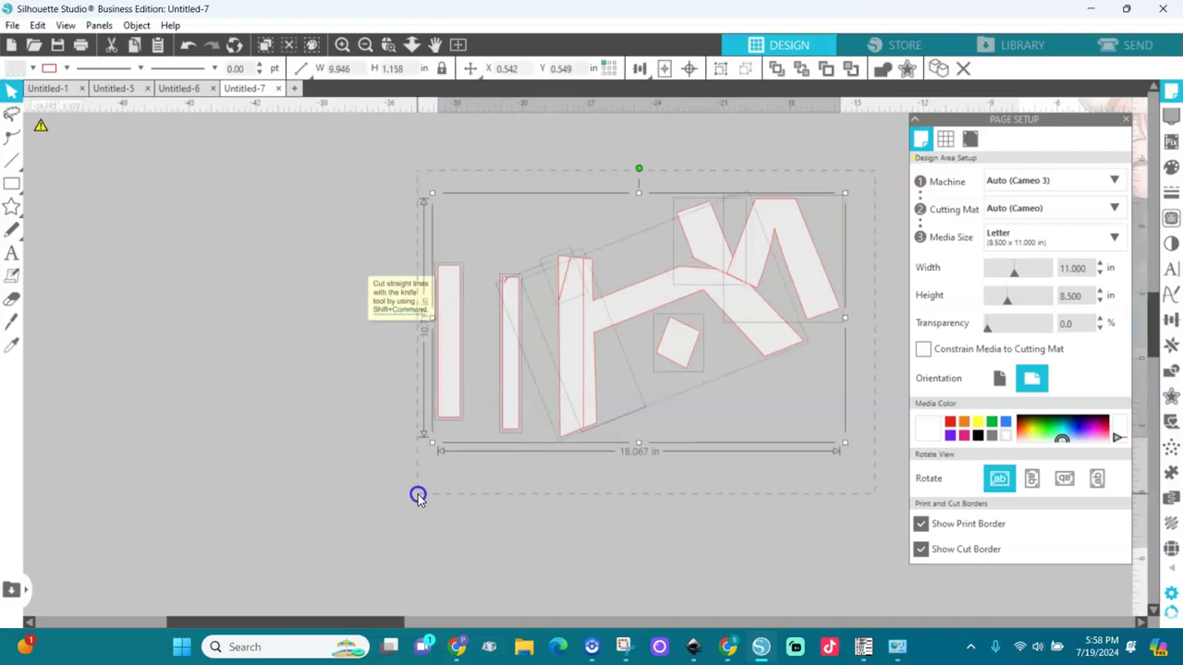
{"action": "key", "text": "Delete"}
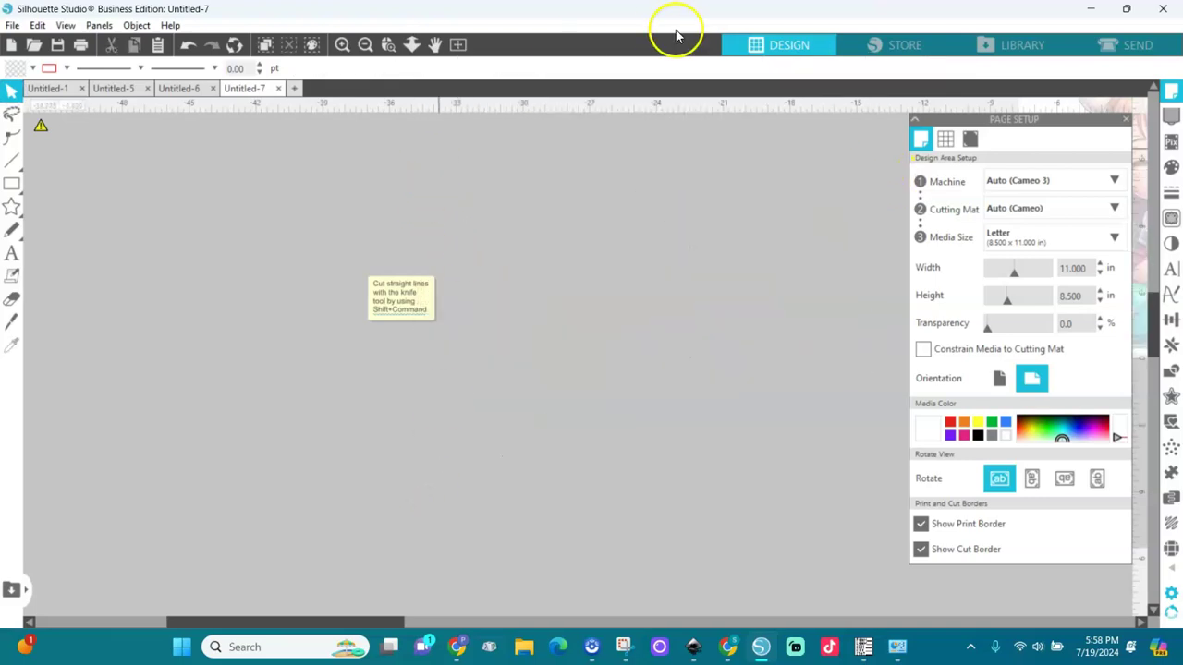
Step: Move the blue dolphin image down and slightly left over the page, beside the orca image
{"action": "left_click", "coordinate": [460, 48]}
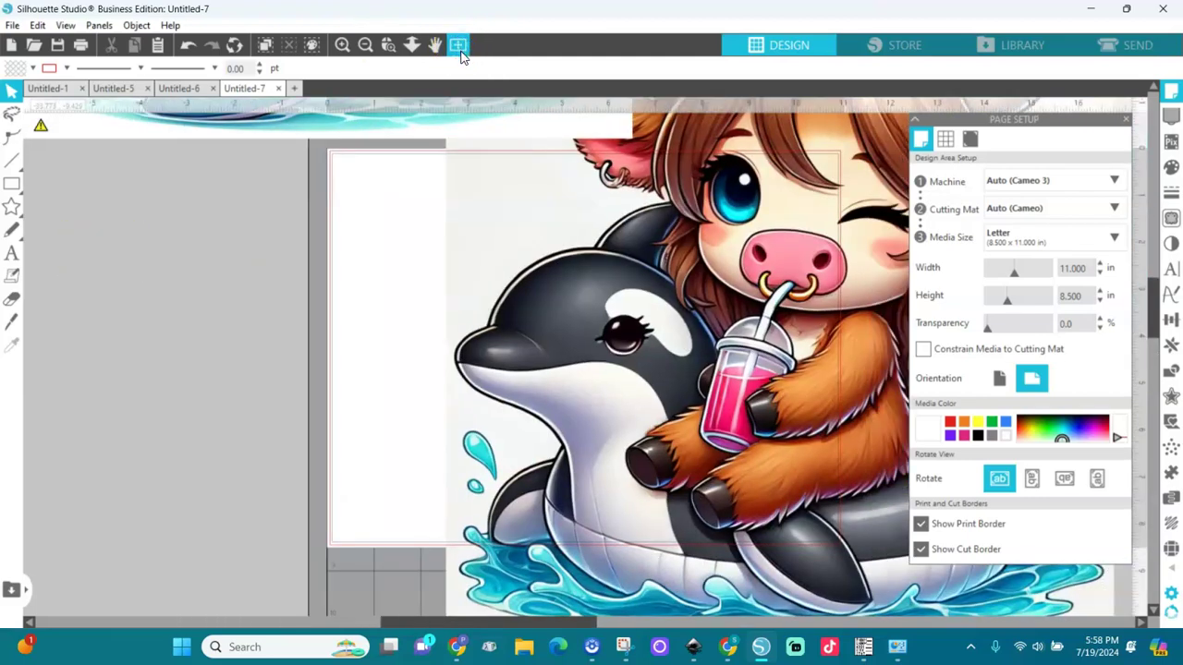
{"action": "left_click", "coordinate": [367, 46]}
{"action": "left_click_drag", "start_coordinate": [418, 171], "coordinate": [346, 465]}
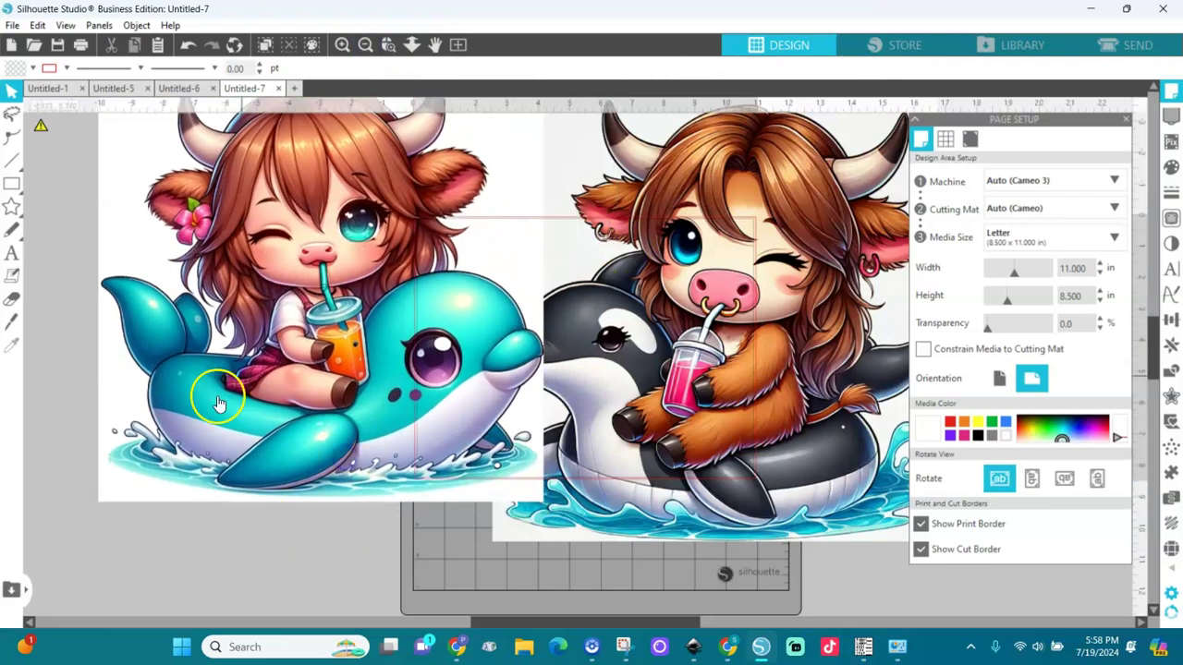
Step: Move the dolphin and orca images apart so they sit side by side without overlapping
{"action": "left_click_drag", "start_coordinate": [353, 215], "coordinate": [265, 303]}
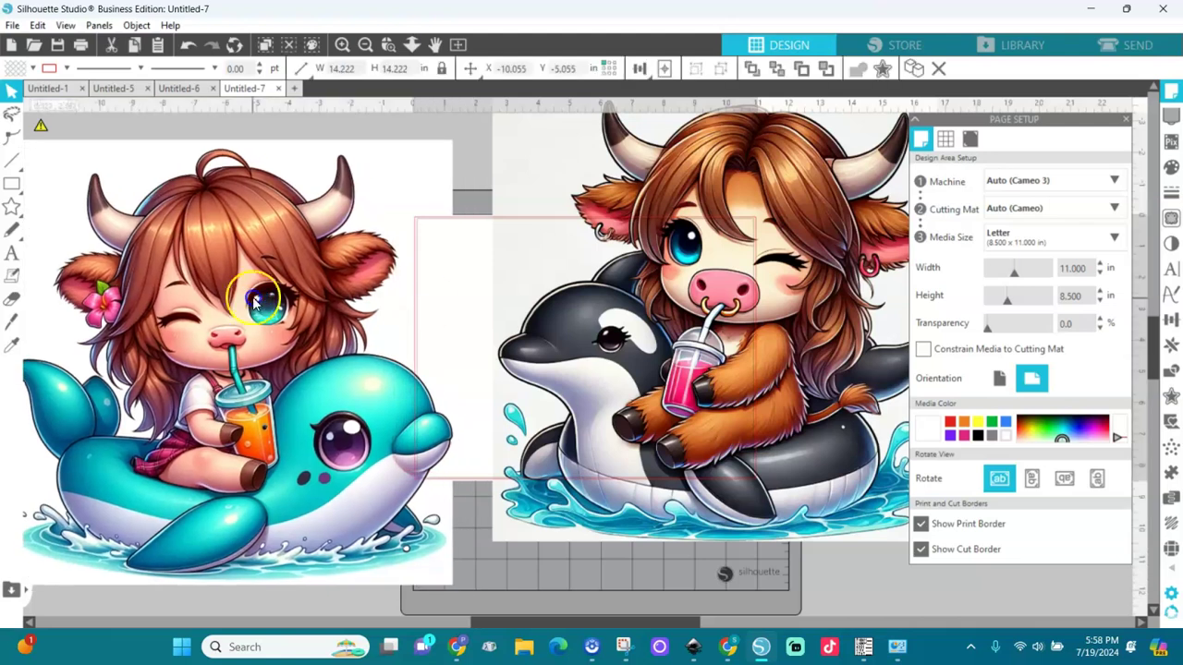
{"action": "left_click_drag", "start_coordinate": [621, 403], "coordinate": [729, 392]}
{"action": "left_click_drag", "start_coordinate": [285, 372], "coordinate": [338, 347]}
{"action": "key", "text": "Escape"}
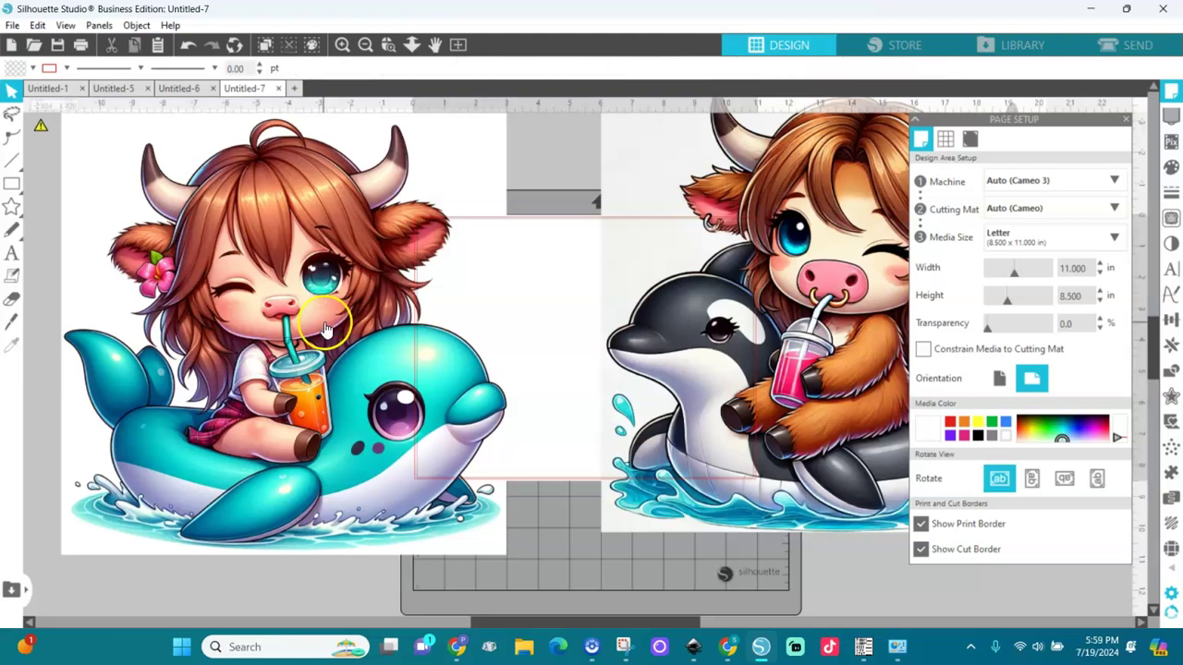
{"action": "left_click_drag", "start_coordinate": [320, 316], "coordinate": [318, 335]}
{"action": "key", "text": "Escape"}
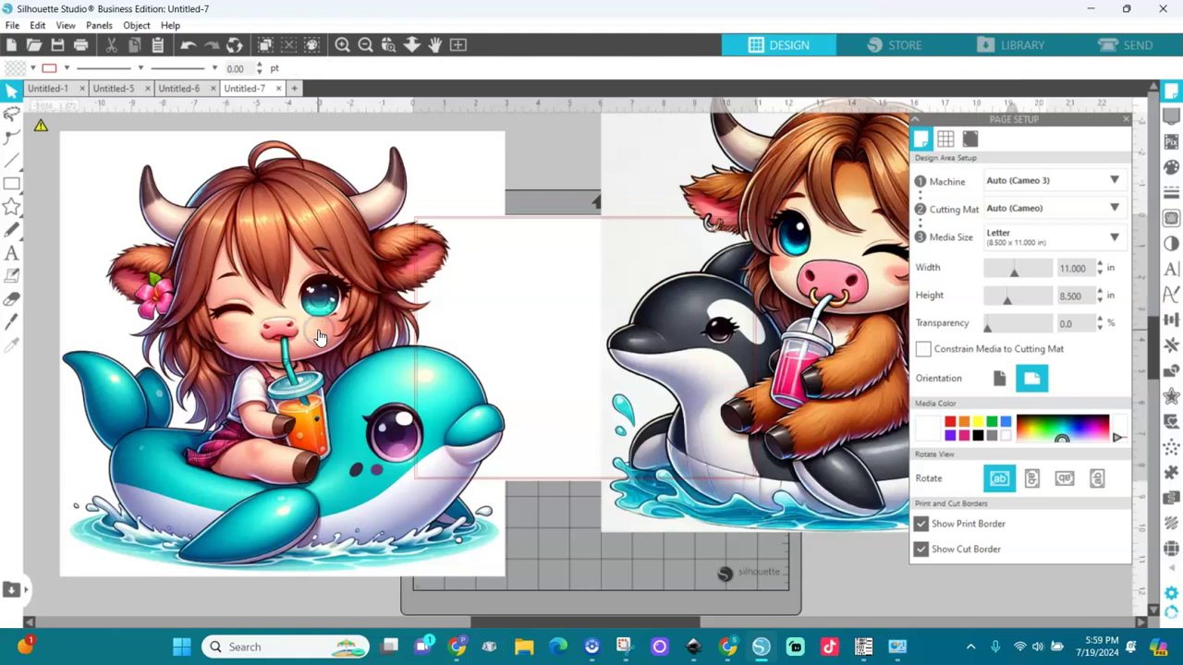
Step: Cut across the top of the dolphin image with an Outline Knife in the Square pattern and move the upper strip up
{"action": "left_click", "coordinate": [11, 322]}
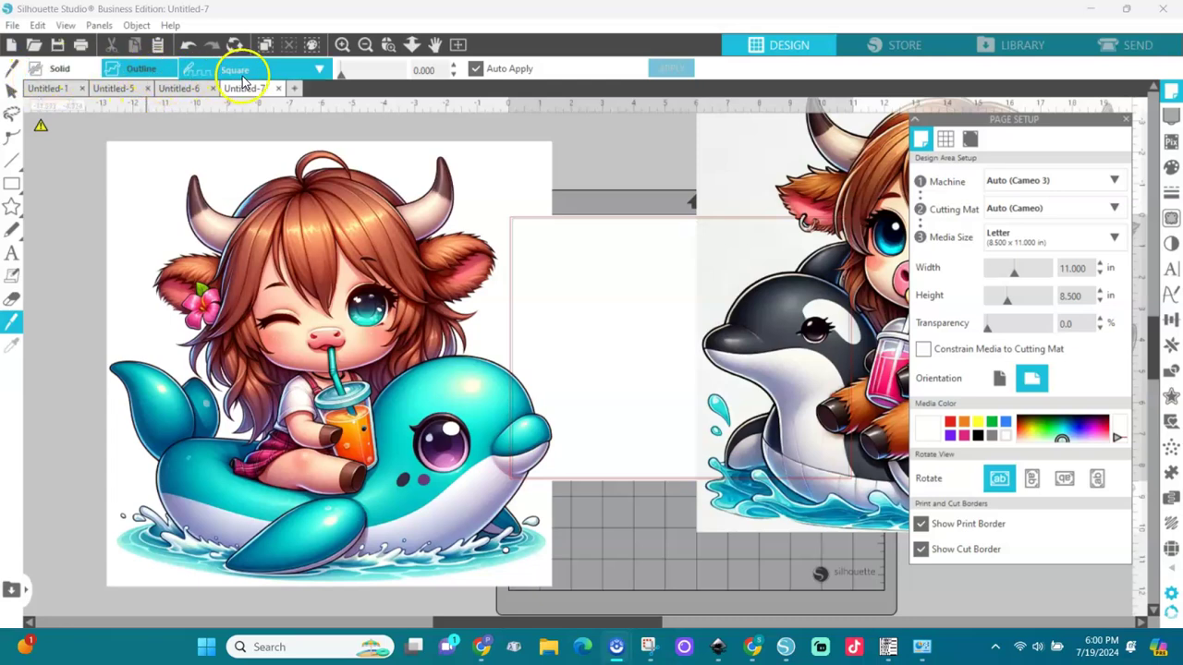
{"action": "left_click", "coordinate": [314, 69]}
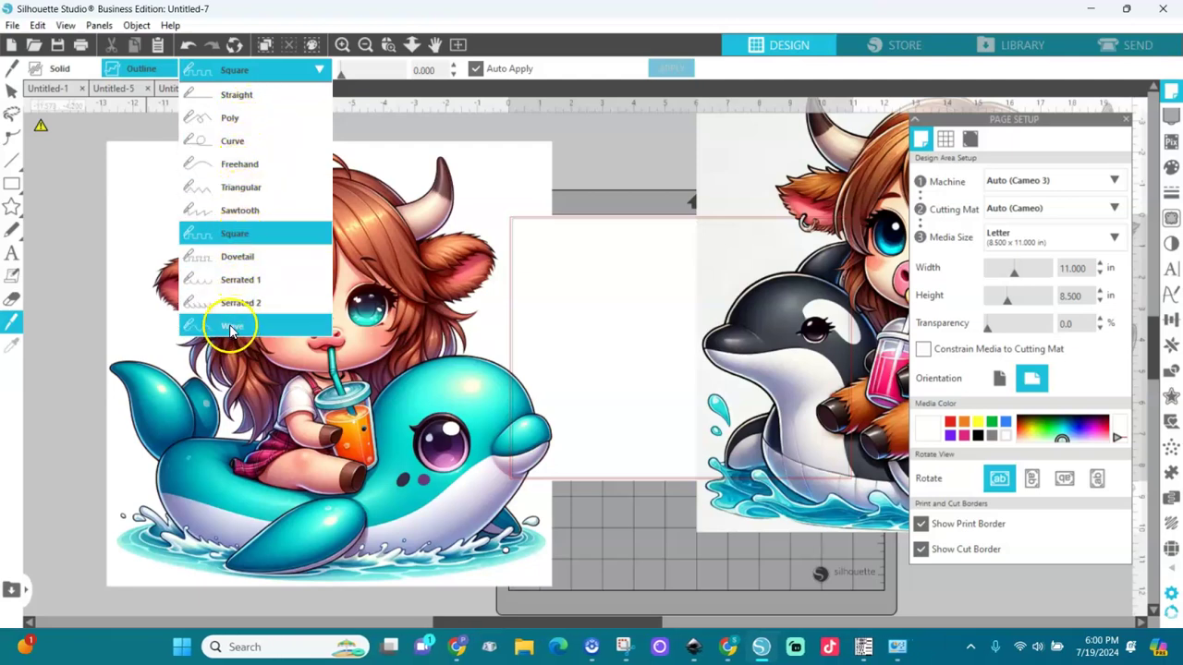
{"action": "left_click", "coordinate": [231, 239]}
{"action": "left_click", "coordinate": [118, 170]}
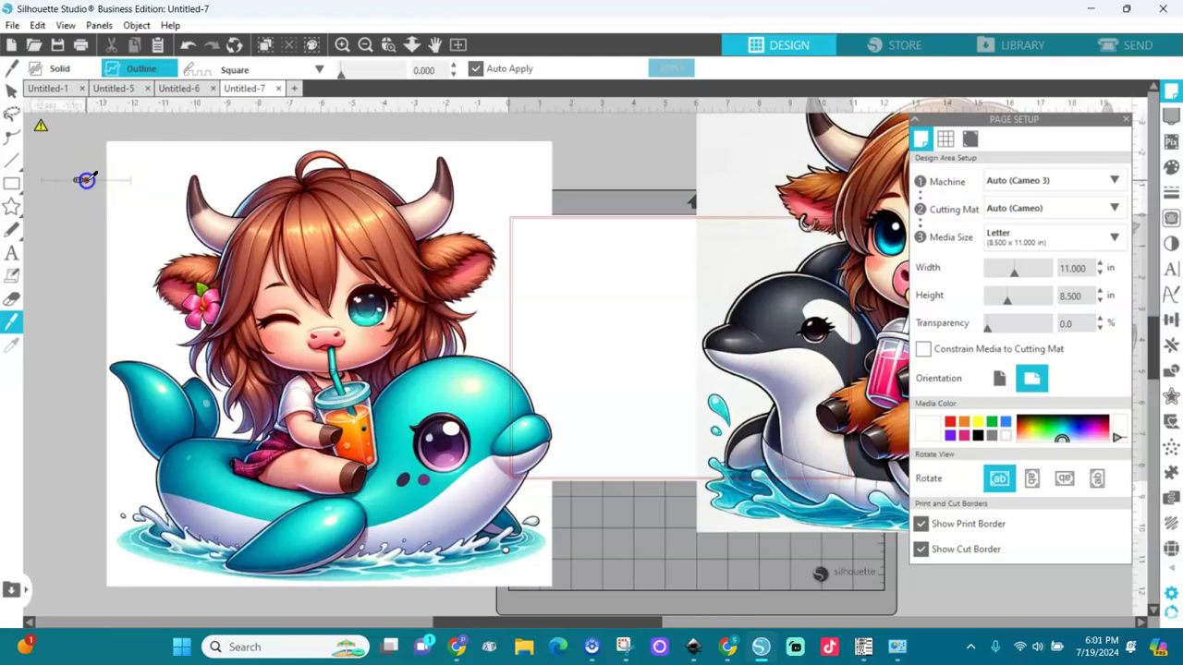
{"action": "left_click_drag", "start_coordinate": [86, 179], "coordinate": [581, 198]}
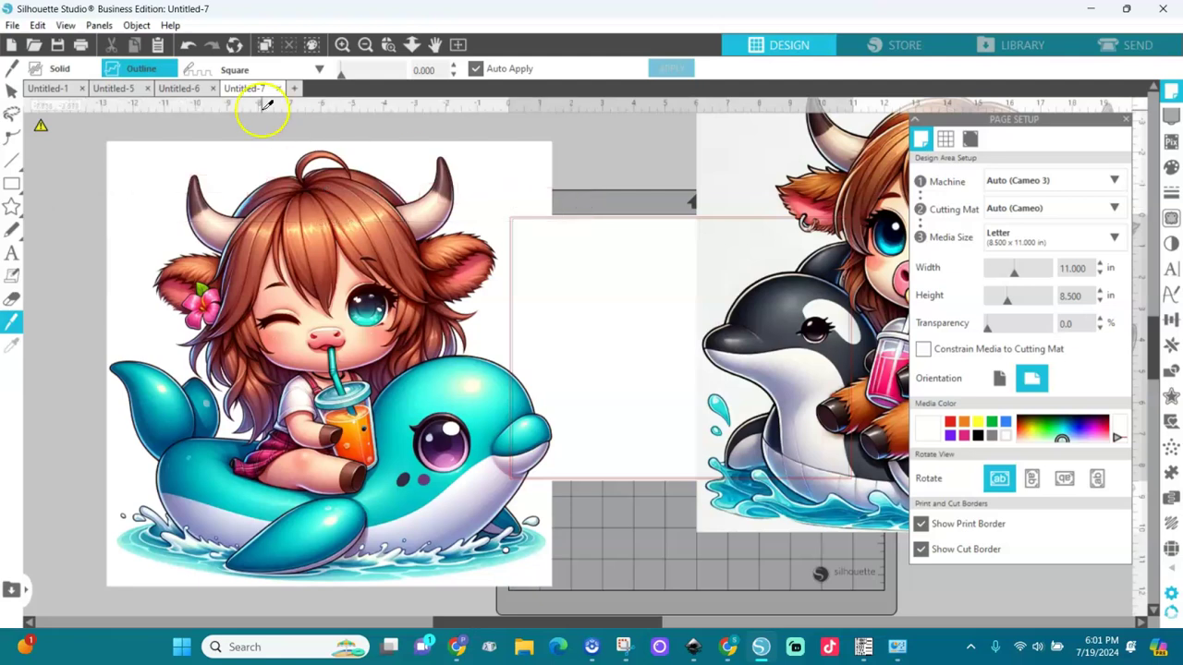
{"action": "left_click", "coordinate": [9, 88]}
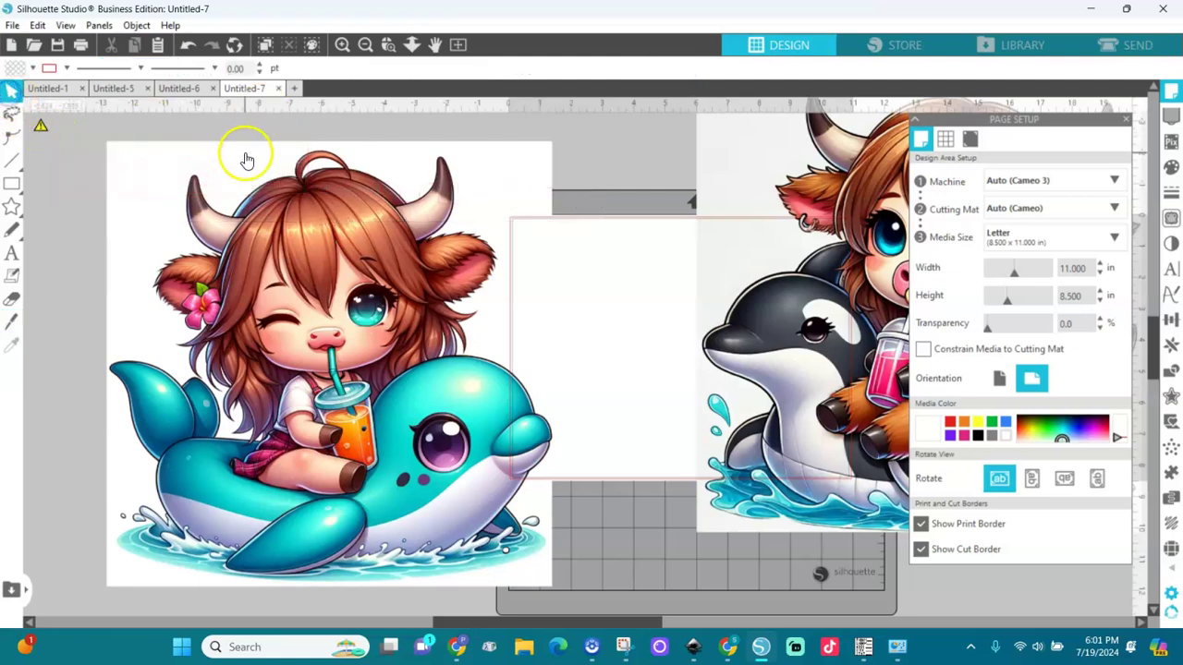
{"action": "left_click", "coordinate": [244, 125]}
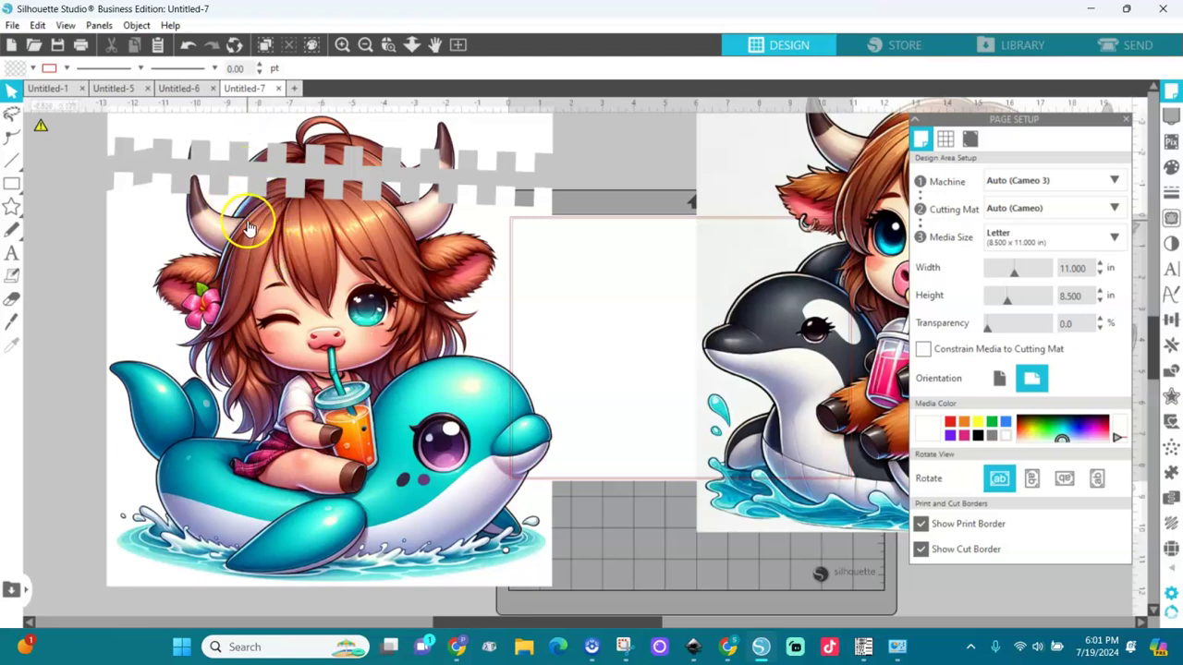
Step: Make another Square Outline cut across the girl's eyes and pull the lower part of the dolphin image down and left
{"action": "left_click", "coordinate": [13, 321]}
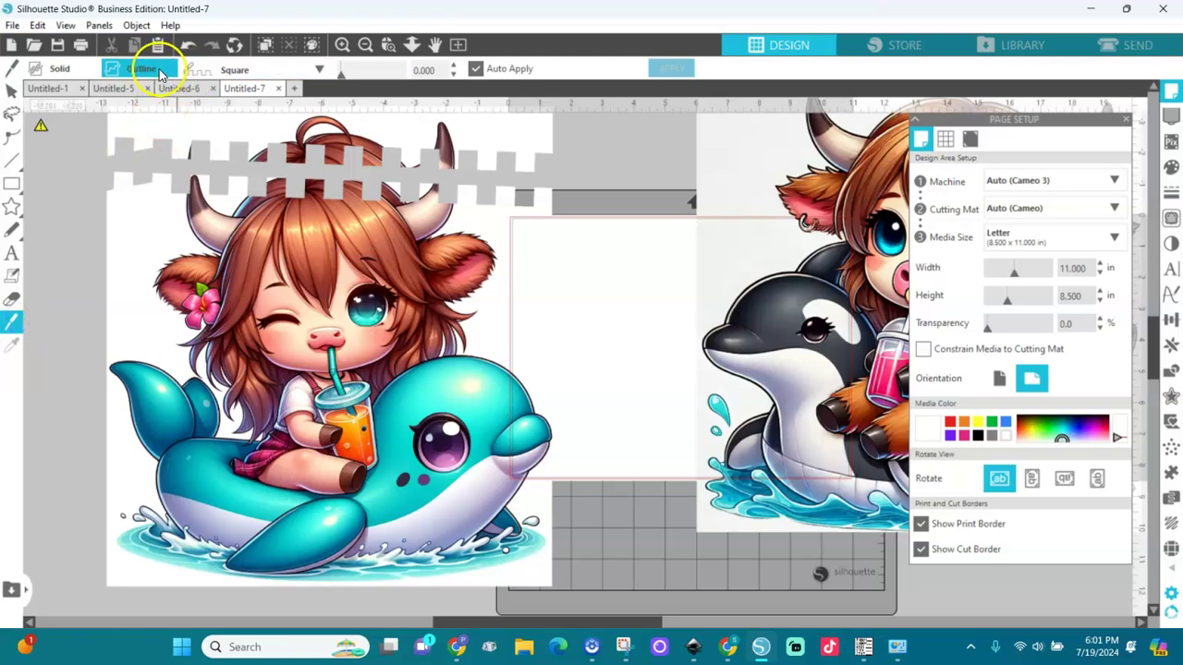
{"action": "left_click", "coordinate": [160, 72]}
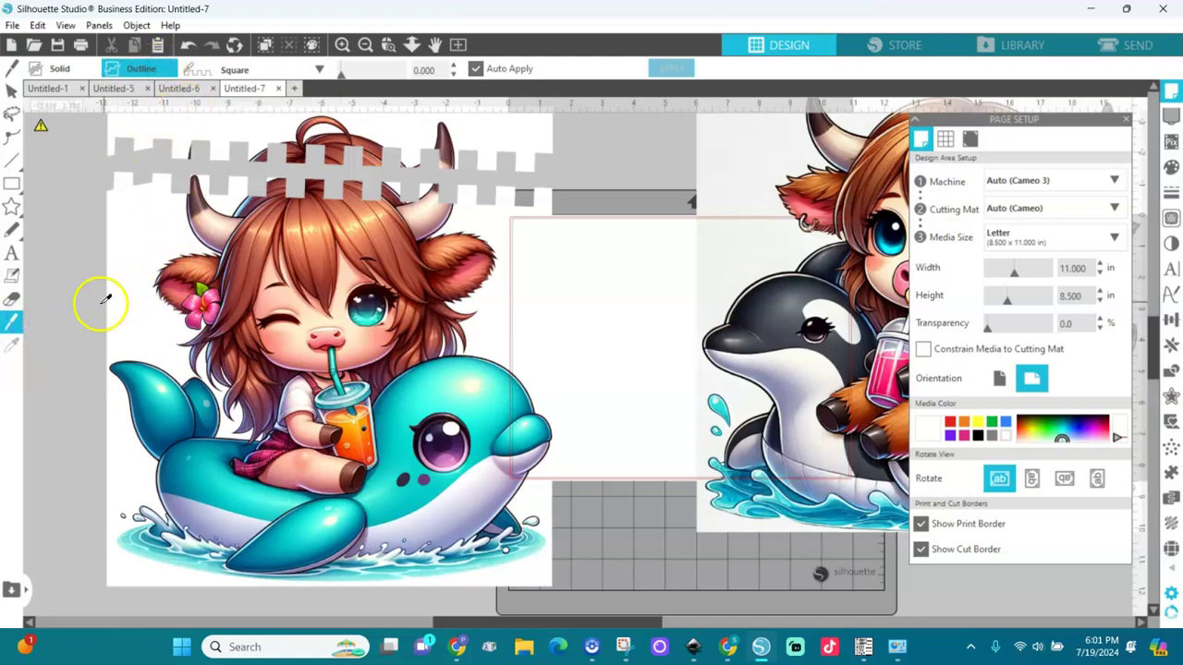
{"action": "left_click_drag", "start_coordinate": [88, 298], "coordinate": [589, 314]}
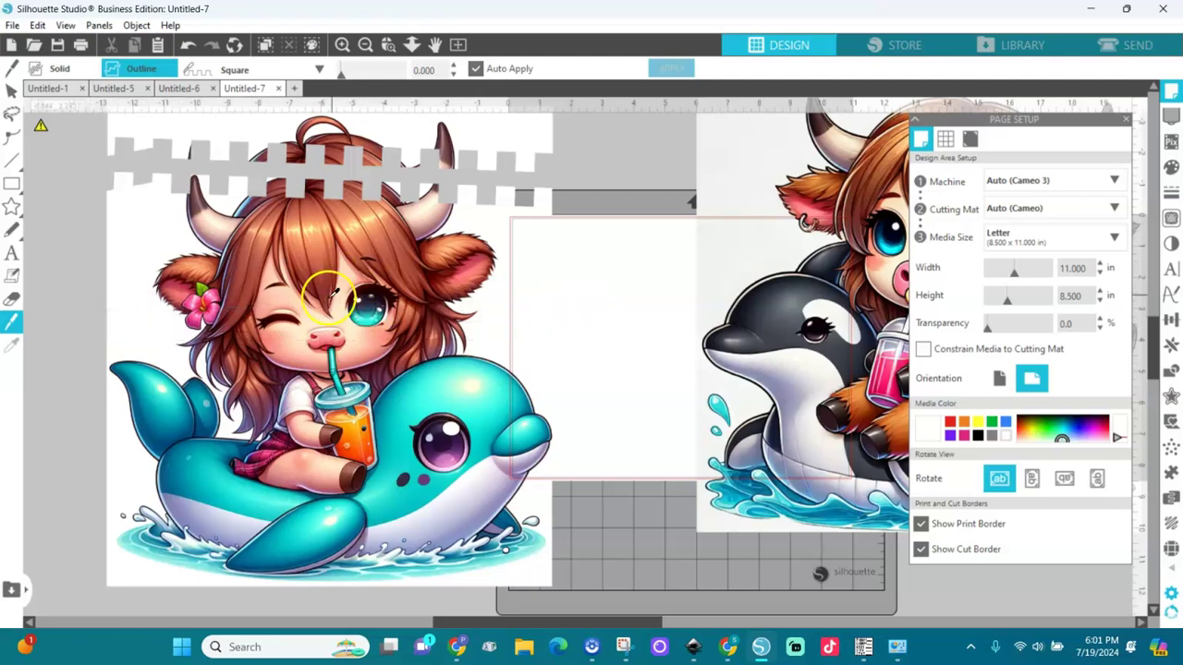
{"action": "left_click", "coordinate": [11, 90]}
{"action": "left_click_drag", "start_coordinate": [194, 318], "coordinate": [159, 355]}
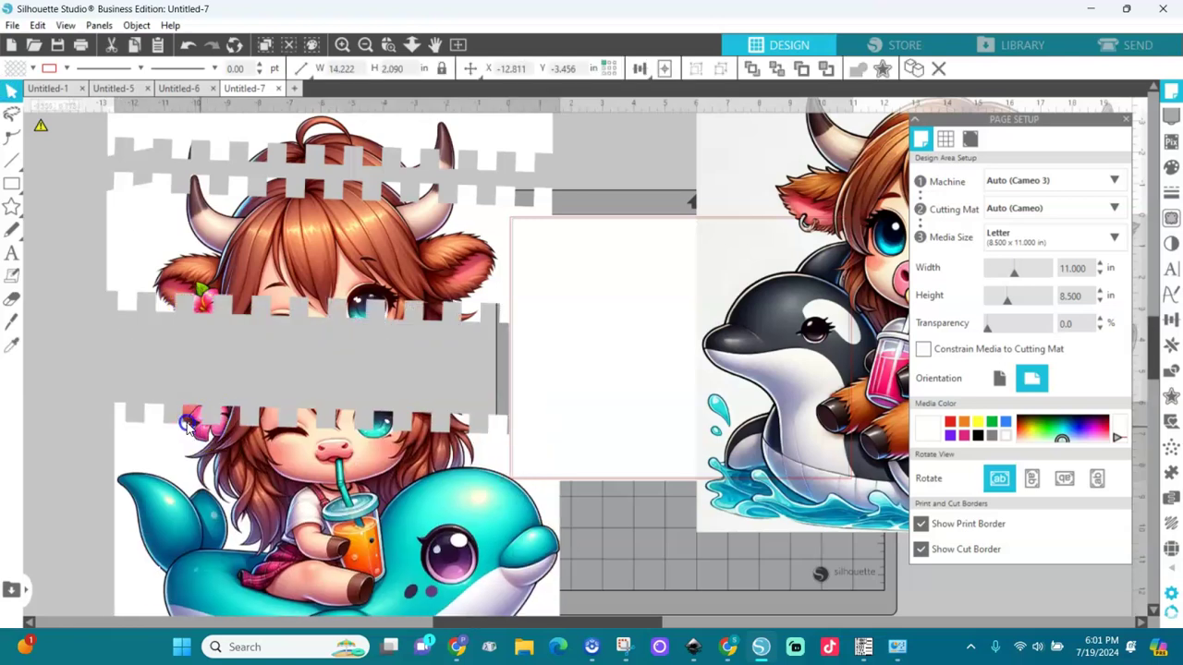
Step: Cut across the dolphin image at the drink's level with the Wave pattern and shift the piece above the cut slightly right
{"action": "left_click", "coordinate": [12, 322]}
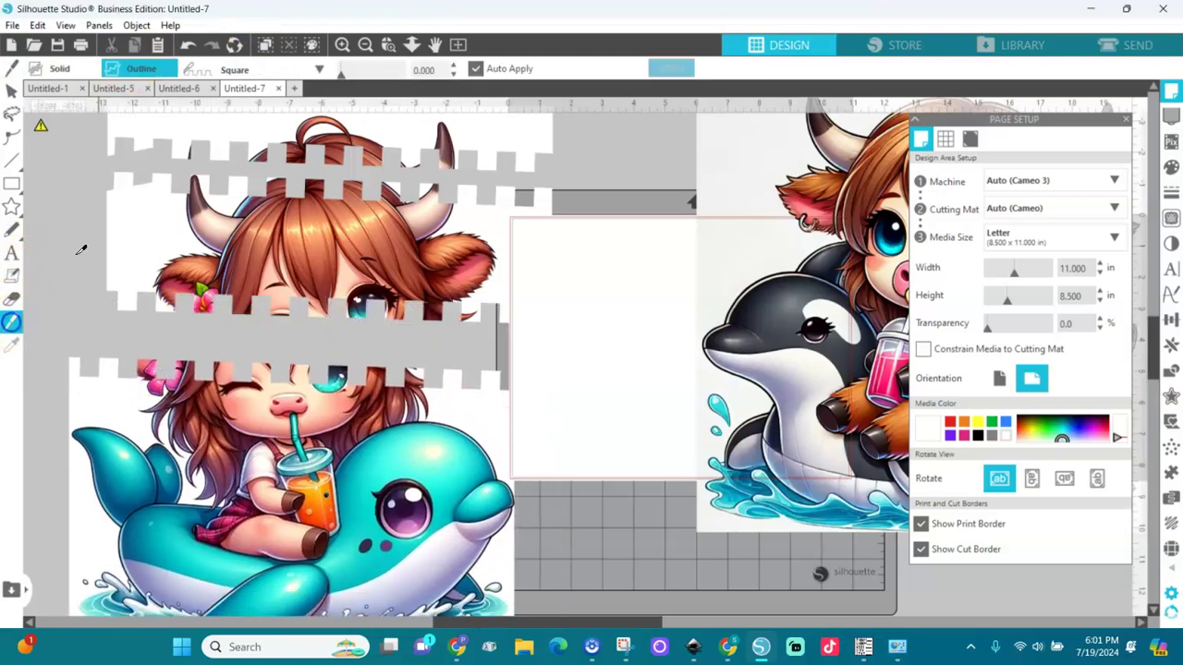
{"action": "left_click", "coordinate": [318, 69]}
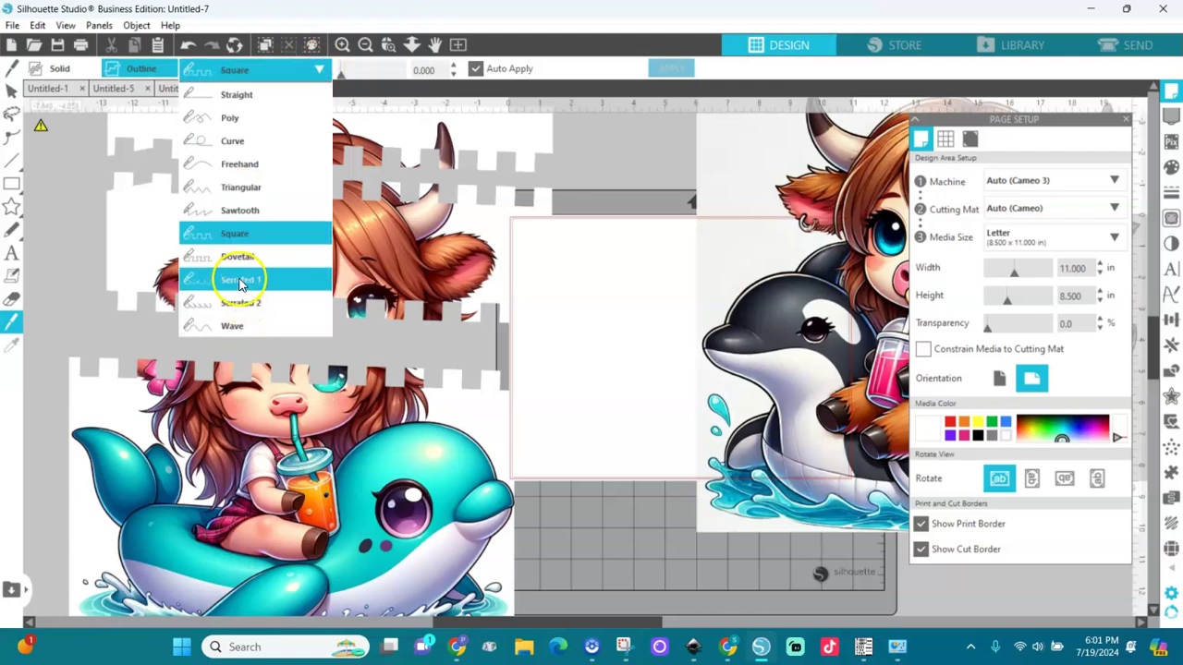
{"action": "left_click", "coordinate": [226, 326]}
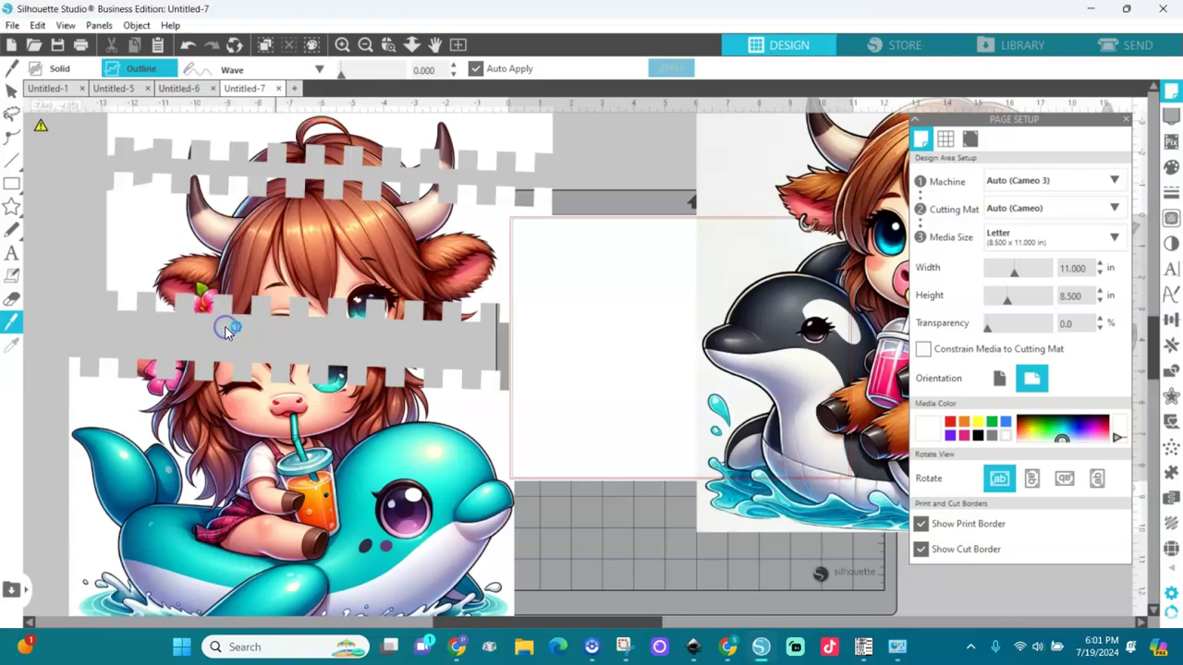
{"action": "mouse_move", "coordinate": [54, 490]}
{"action": "left_mouse_down"}
{"action": "mouse_move", "coordinate": [153, 480]}
{"action": "mouse_move", "coordinate": [402, 512]}
{"action": "mouse_move", "coordinate": [582, 572]}
{"action": "mouse_move", "coordinate": [593, 492]}
{"action": "left_mouse_up"}
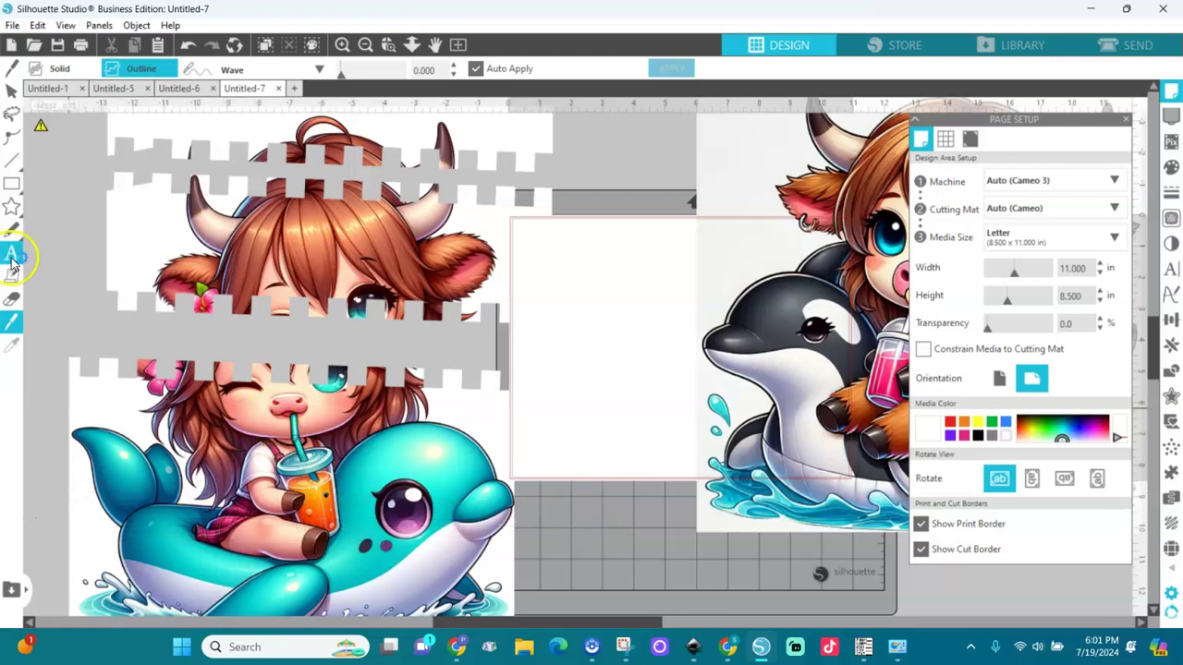
{"action": "left_click", "coordinate": [10, 92]}
{"action": "left_click_drag", "start_coordinate": [267, 480], "coordinate": [289, 478]}
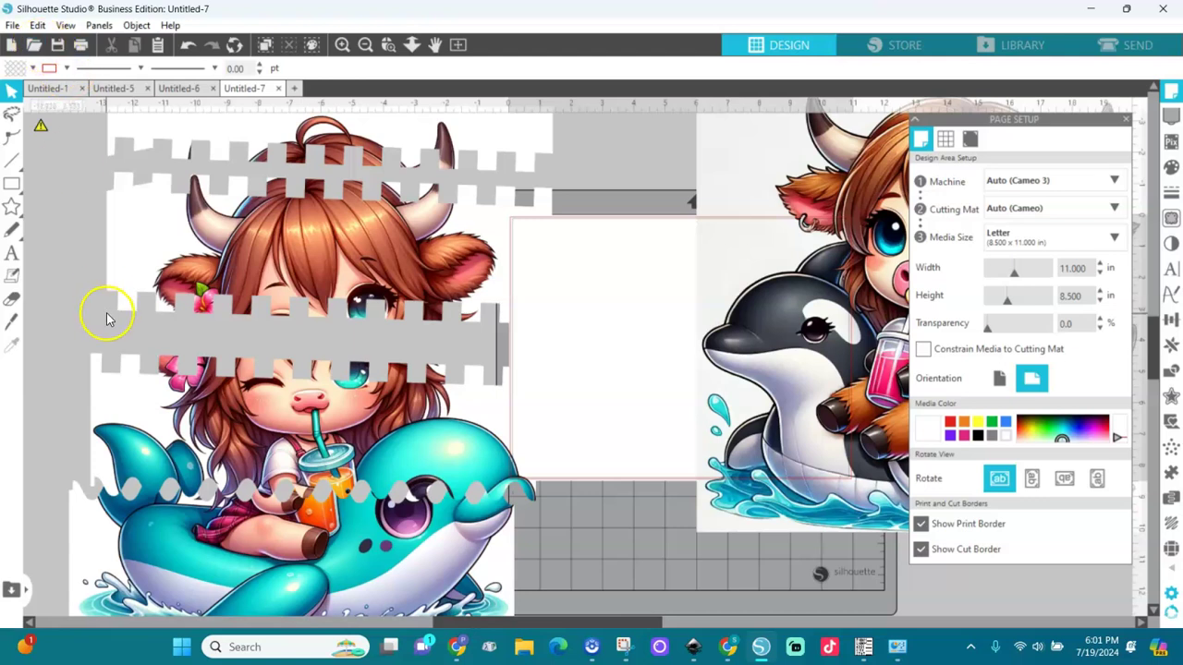
Step: Toggle the Knife's cut mode to Solid and back to Outline
{"action": "left_click", "coordinate": [9, 324]}
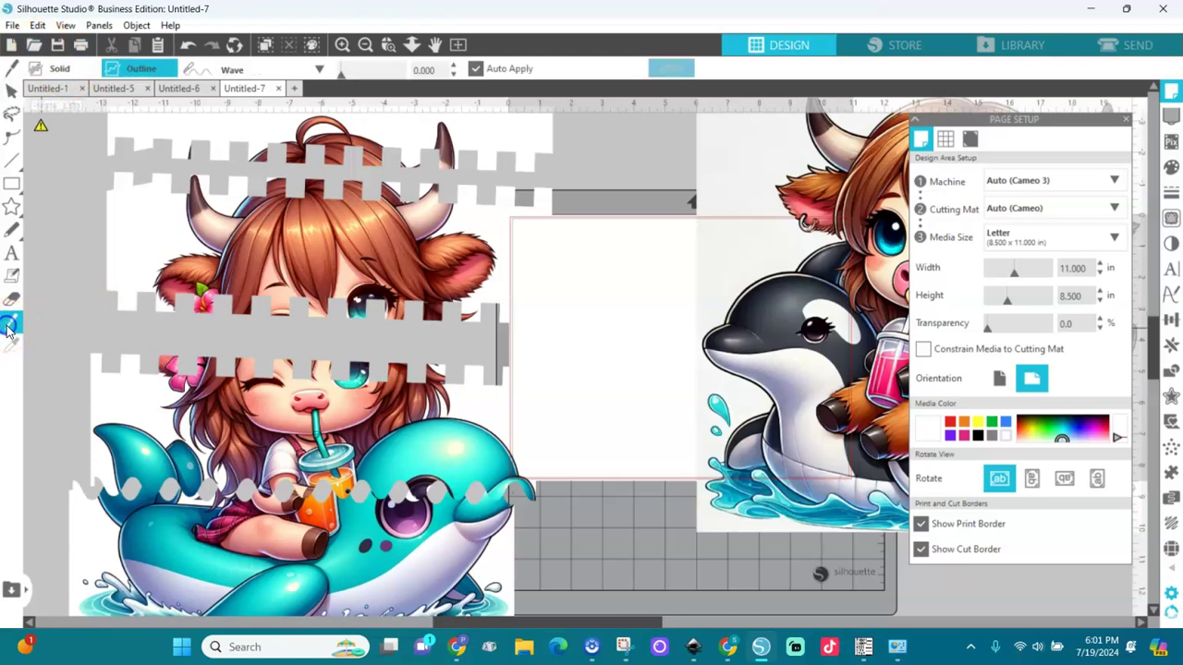
{"action": "left_click", "coordinate": [56, 69]}
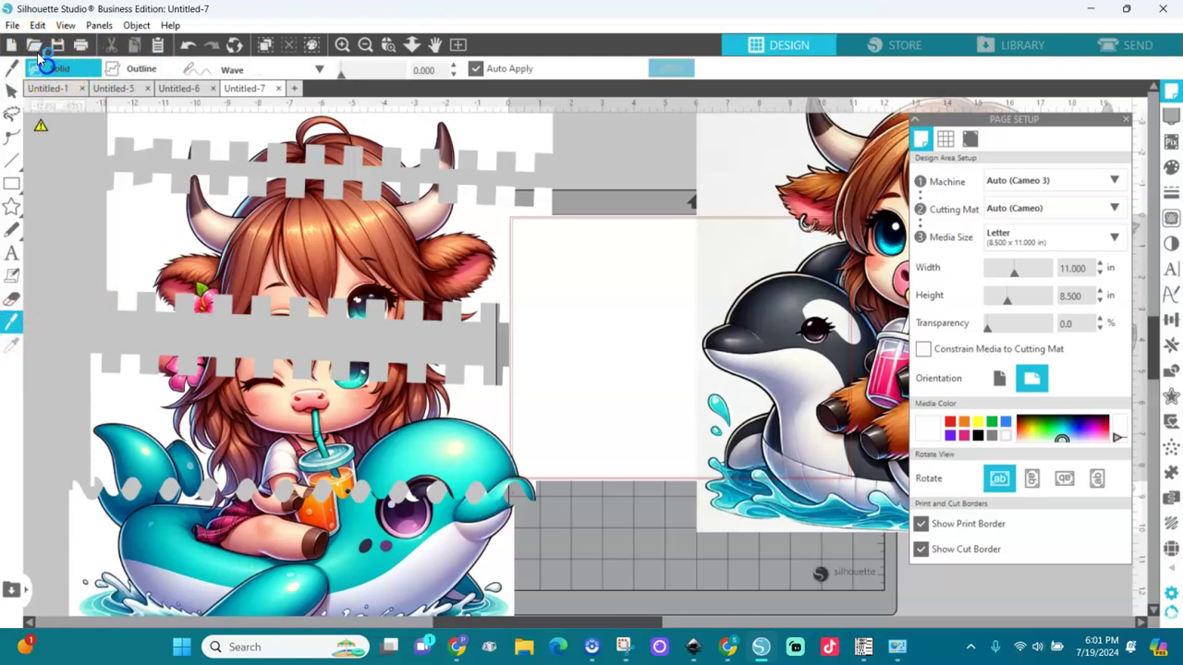
{"action": "left_click", "coordinate": [134, 69]}
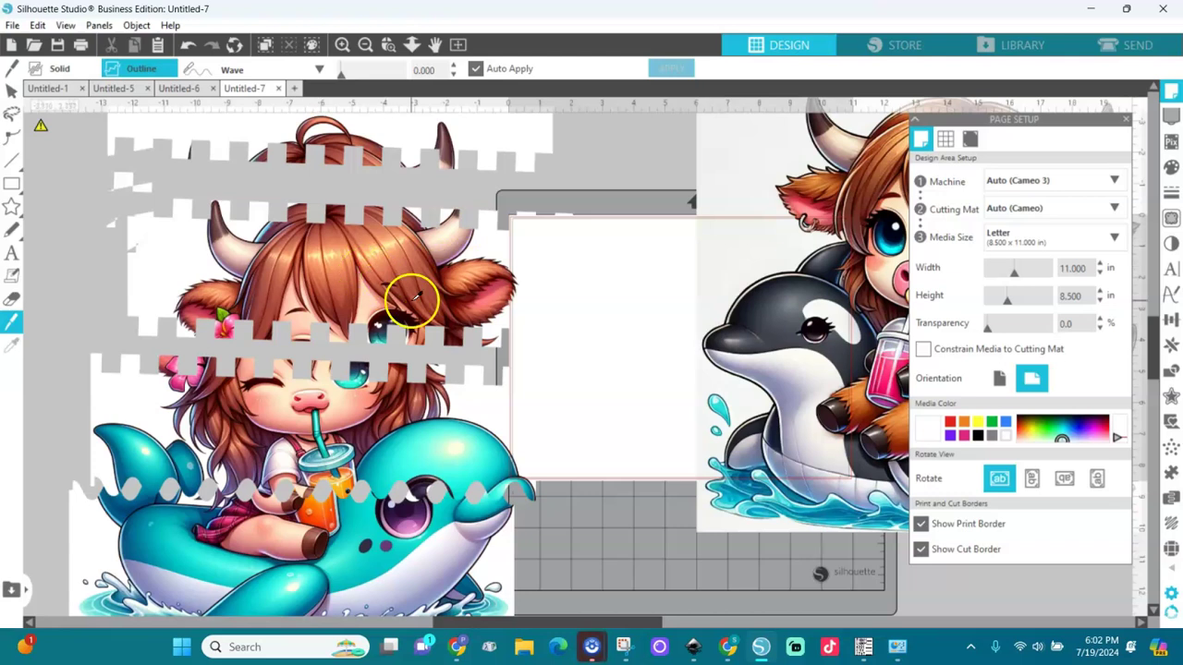
Step: Place the dolphin image's hair strip over the orca image and move both together onto the page
{"action": "left_click", "coordinate": [366, 46]}
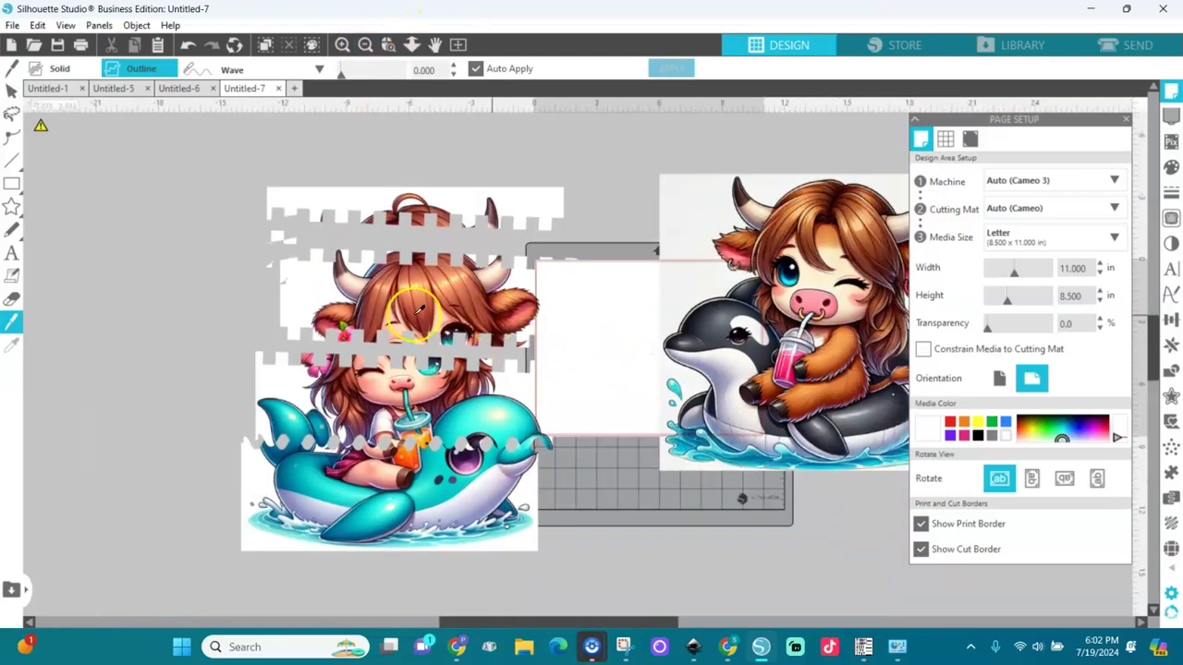
{"action": "left_click", "coordinate": [11, 90]}
{"action": "left_click_drag", "start_coordinate": [414, 305], "coordinate": [807, 372]}
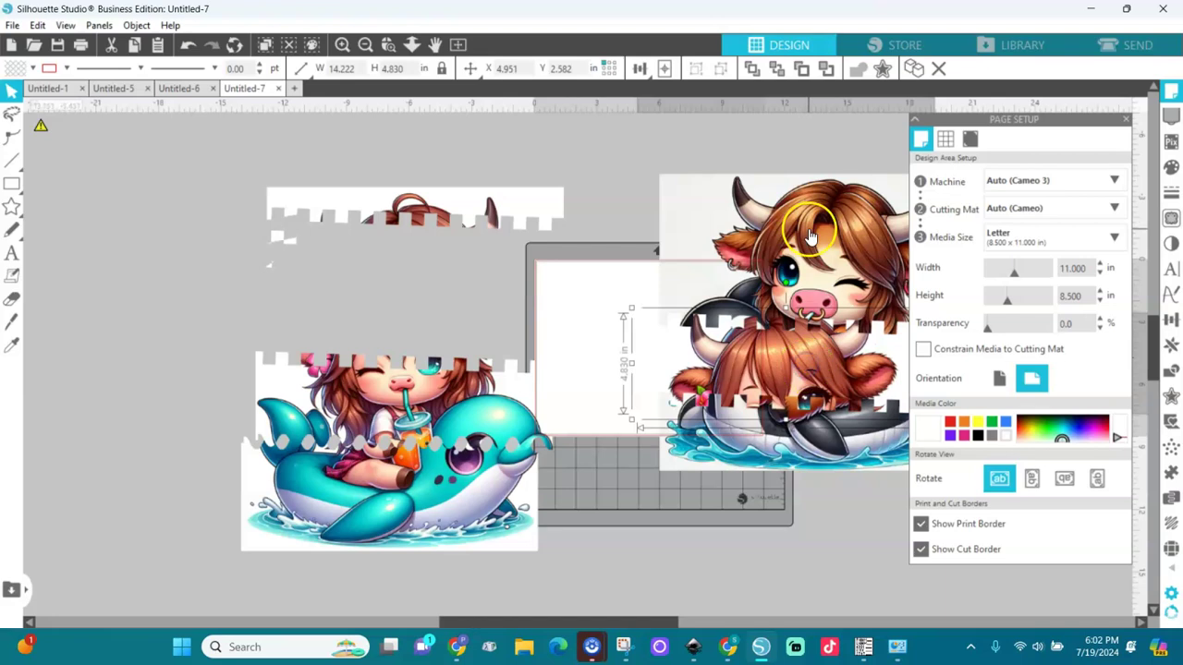
{"action": "left_click_drag", "start_coordinate": [808, 231], "coordinate": [687, 239]}
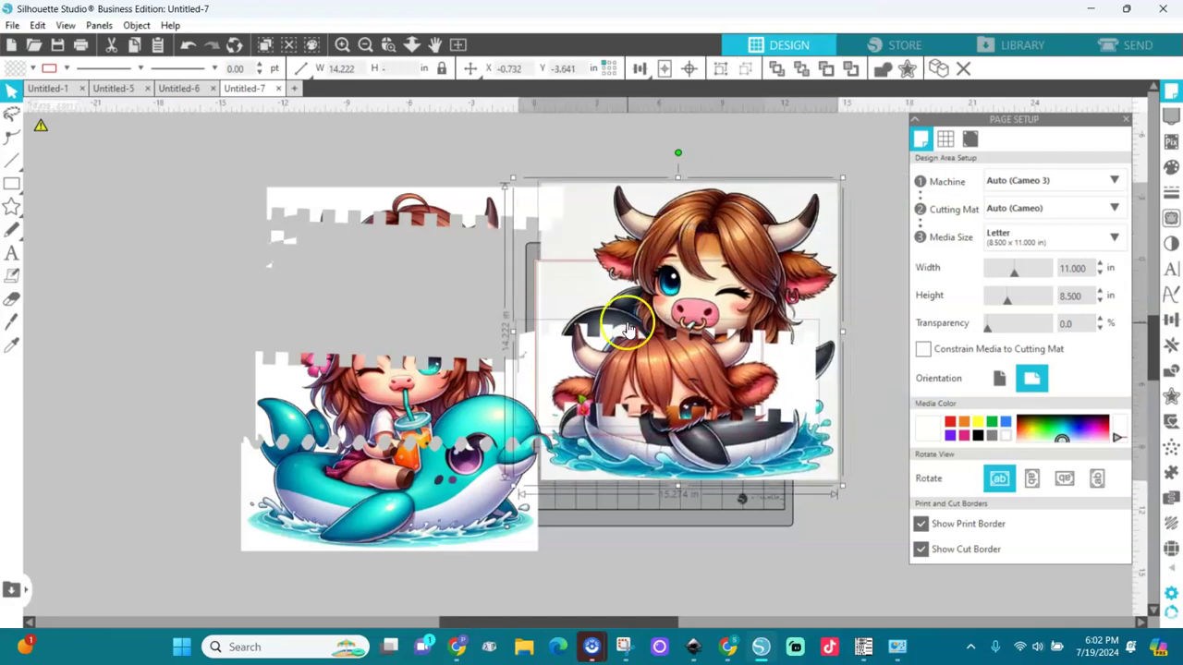
{"action": "left_click", "coordinate": [858, 419]}
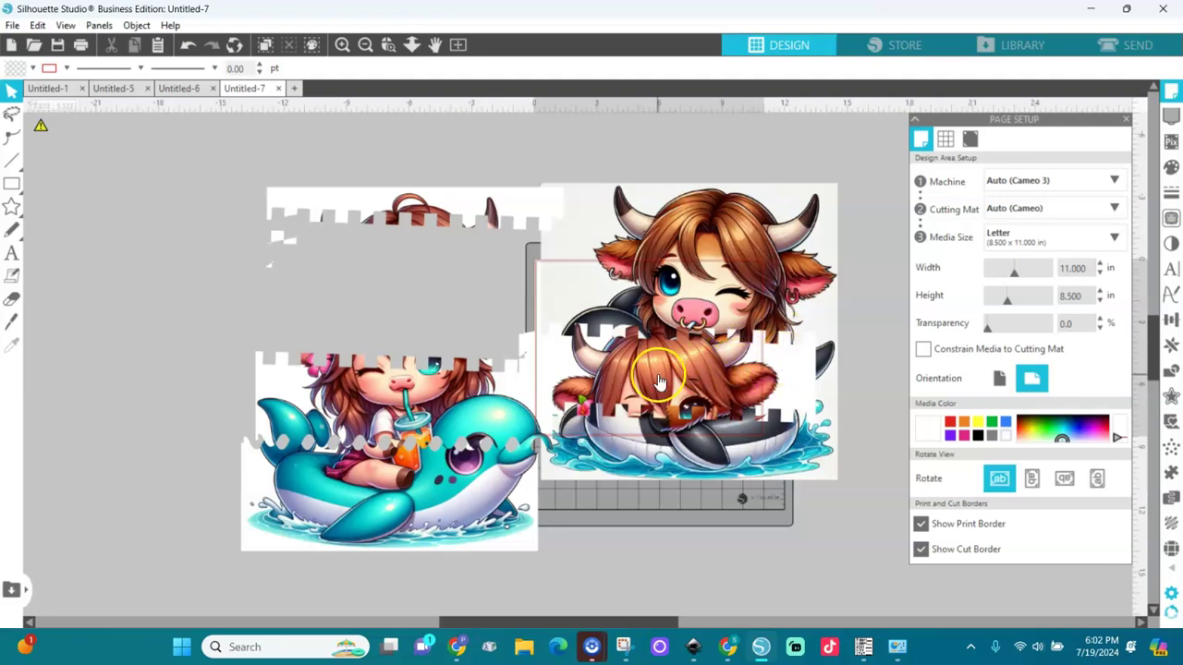
Step: Draw a slanted Wave cut in Outline mode across the overlapping hair strip and orca image
{"action": "left_click", "coordinate": [11, 321]}
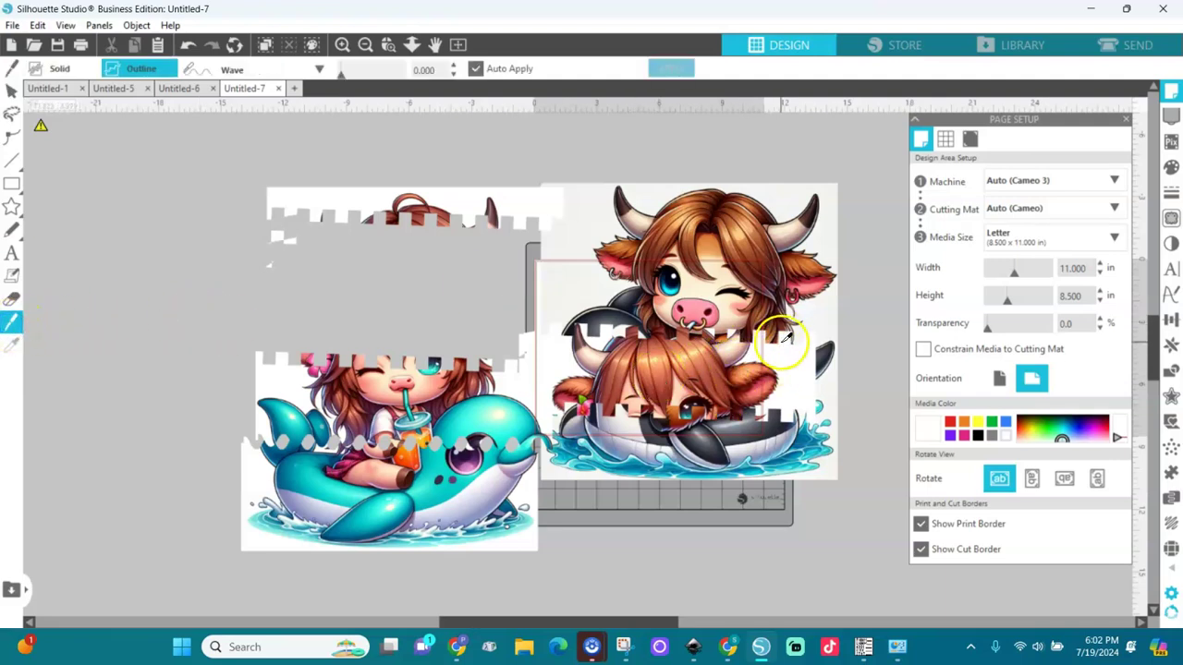
{"action": "left_click", "coordinate": [44, 61]}
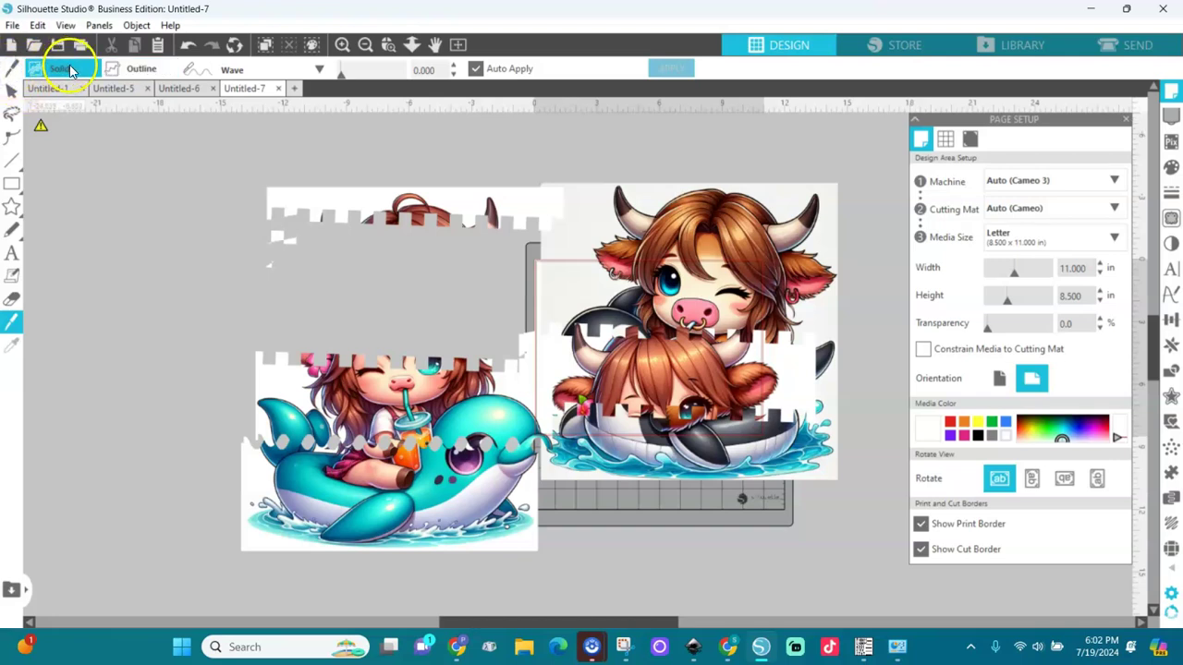
{"action": "left_click", "coordinate": [118, 70]}
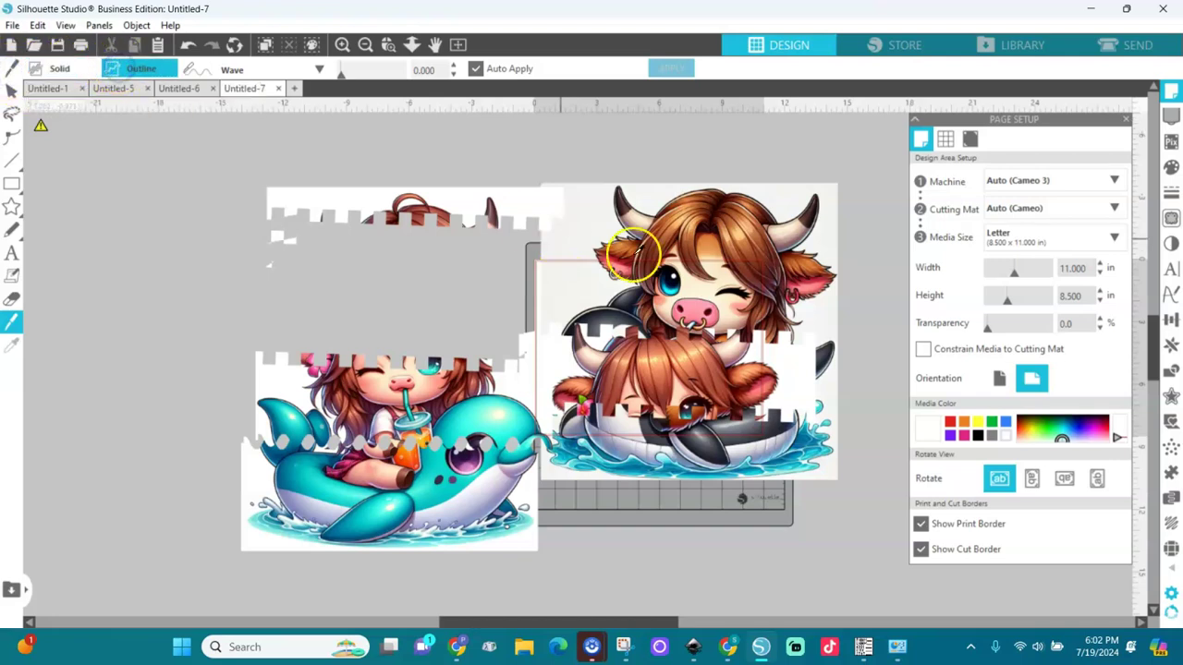
{"action": "left_click_drag", "start_coordinate": [863, 352], "coordinate": [601, 434]}
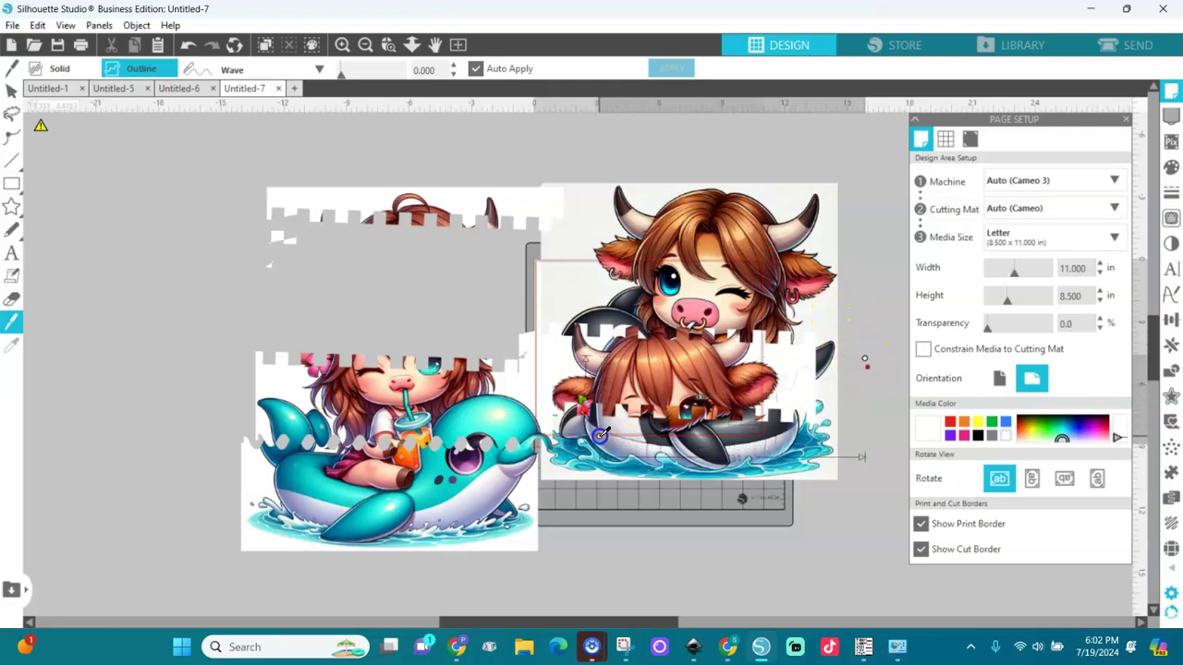
Step: Switch the Knife pattern to Straight and cut horizontally through the overlapping hair strip and orca image
{"action": "left_click", "coordinate": [319, 69]}
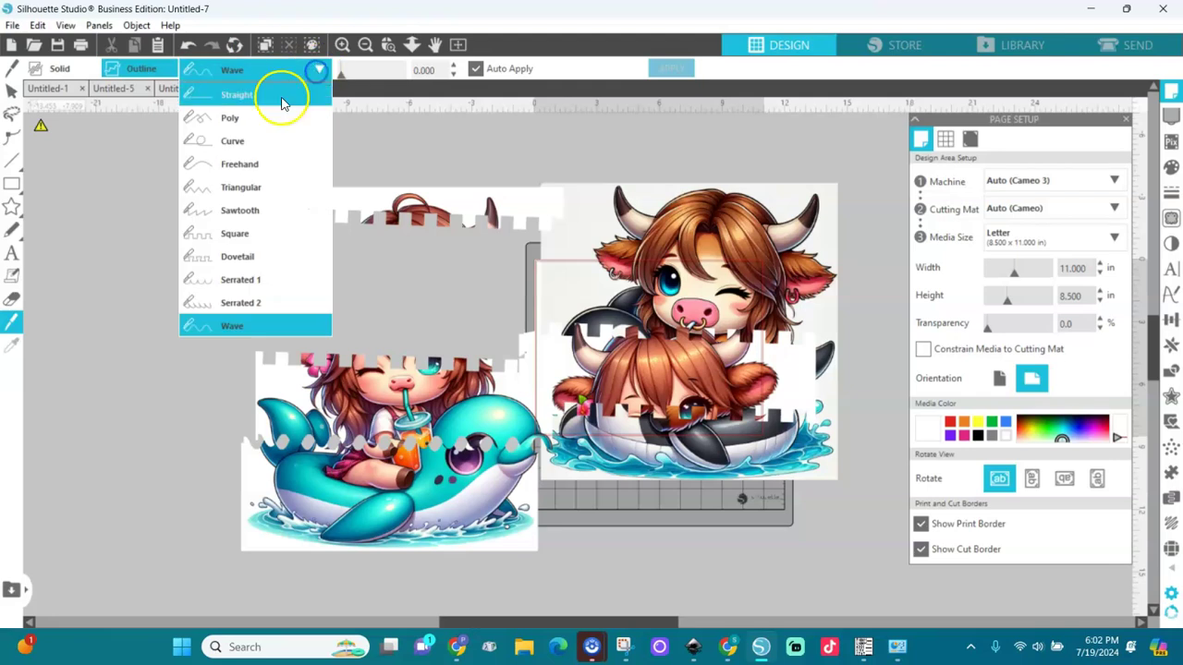
{"action": "left_click", "coordinate": [231, 96]}
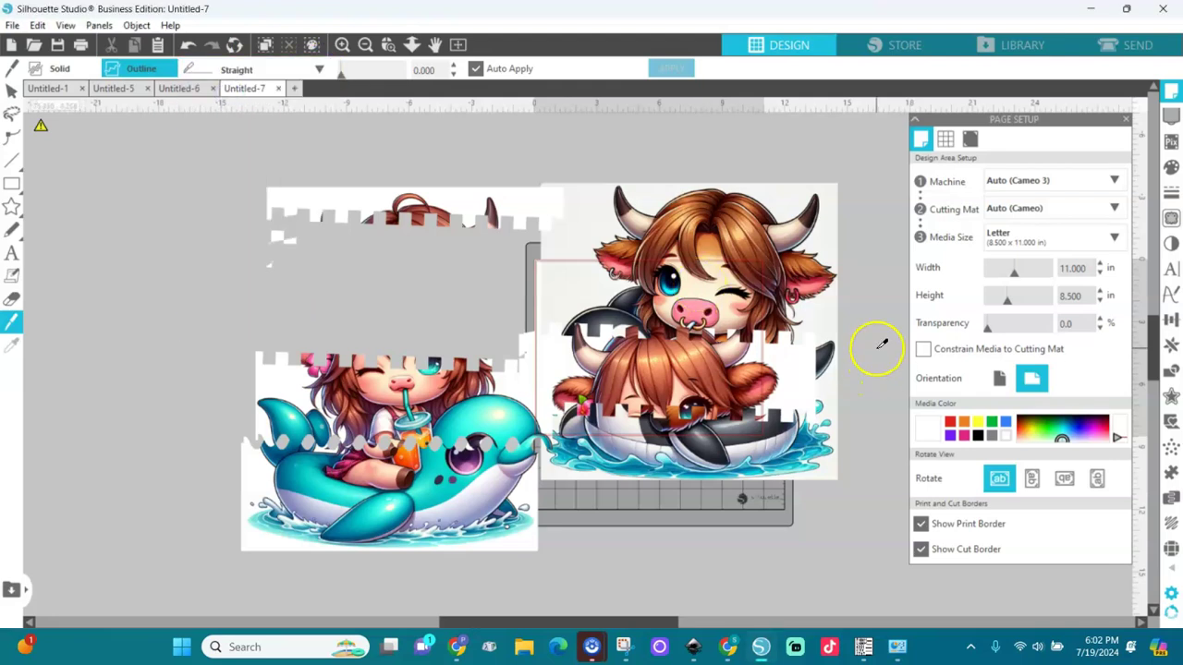
{"action": "left_click_drag", "start_coordinate": [876, 363], "coordinate": [523, 363]}
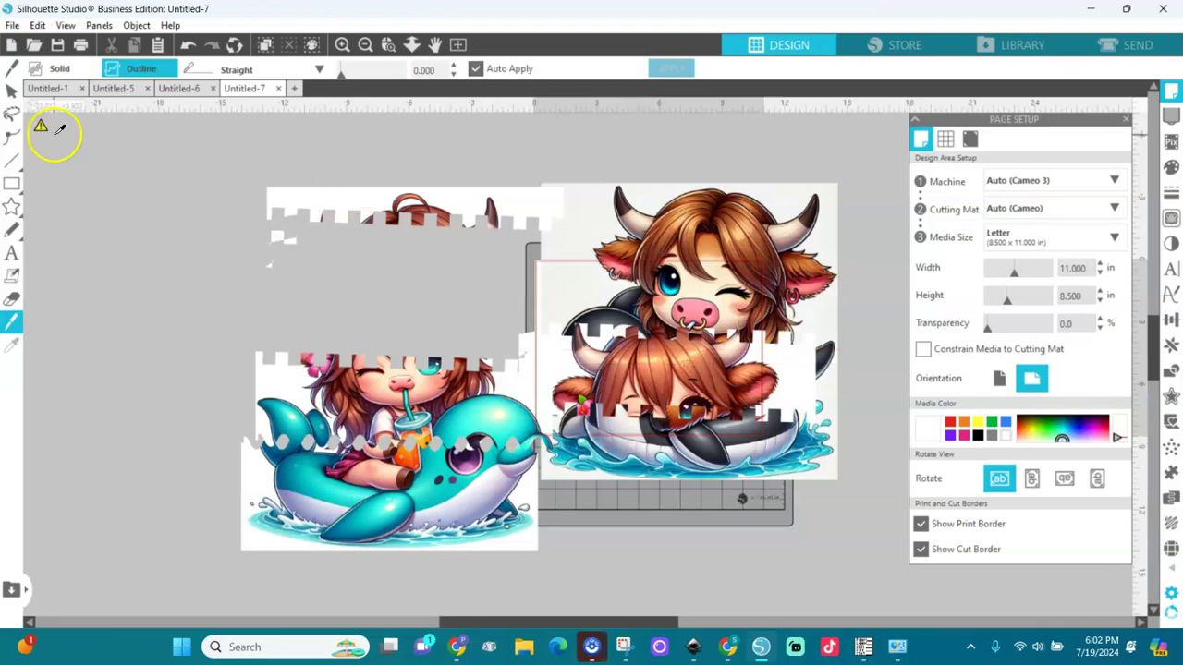
Step: Pull the cut pieces apart, moving the hair piece below the page and the toothed upper strip away from the orca
{"action": "left_click", "coordinate": [11, 89]}
{"action": "left_click_drag", "start_coordinate": [619, 376], "coordinate": [707, 617]}
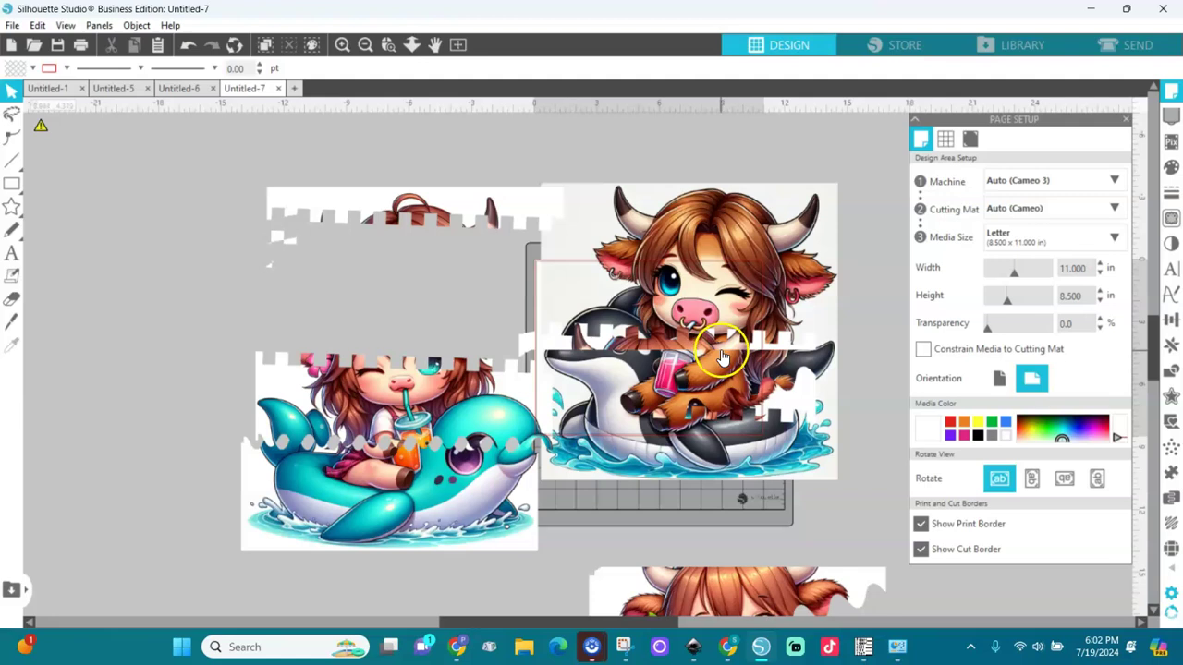
{"action": "left_click_drag", "start_coordinate": [722, 358], "coordinate": [852, 341]}
{"action": "left_click", "coordinate": [411, 392]}
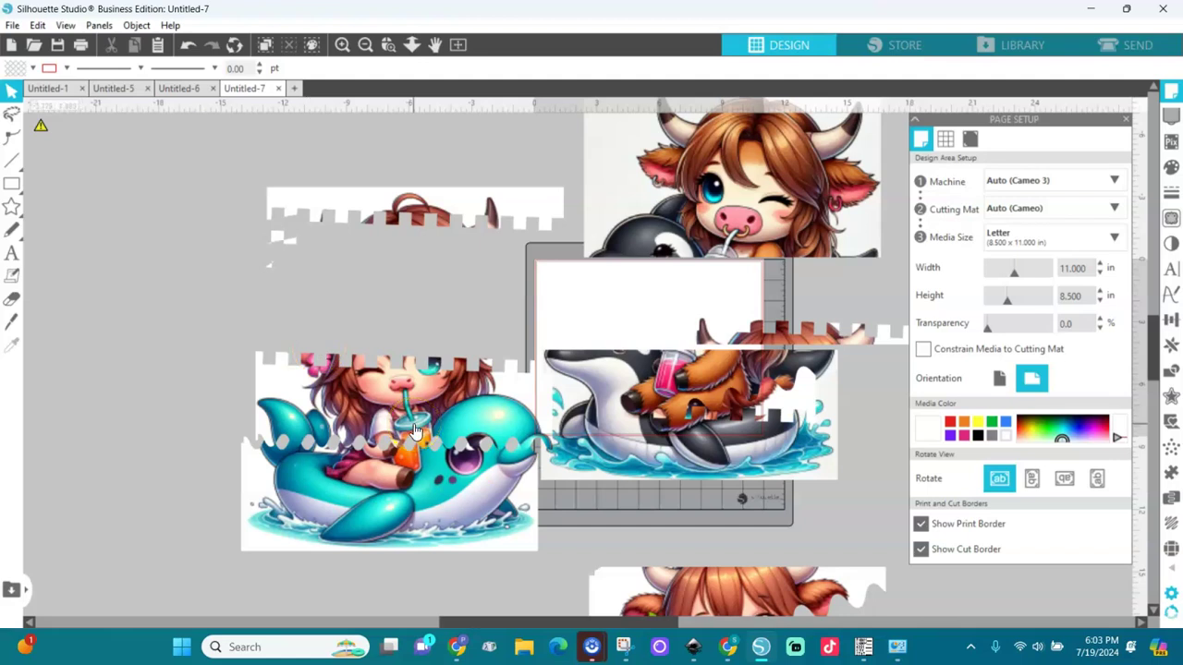
{"action": "left_click", "coordinate": [427, 474]}
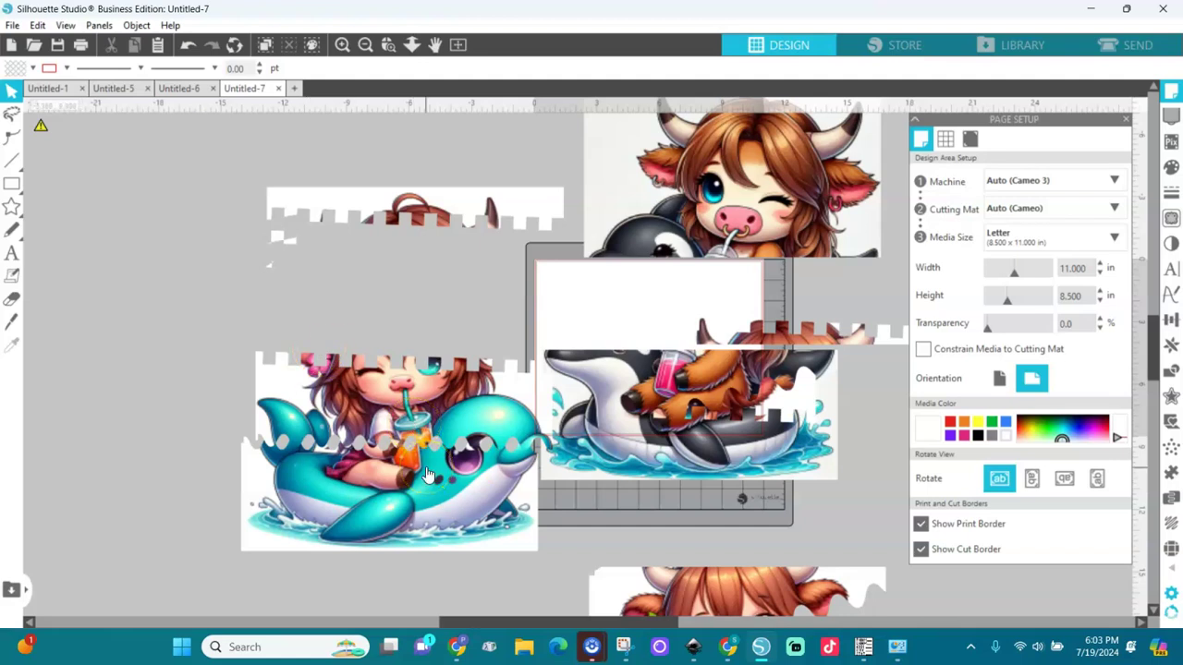